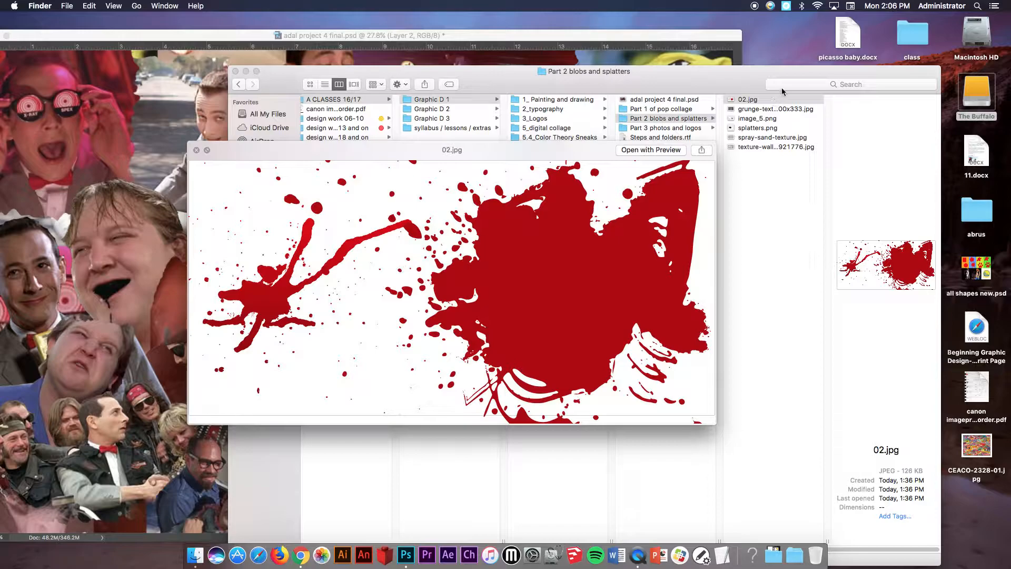
Preview the grunge, image_5, splatters, spray-sand and wall texture images in the Part 2 blobs and splatters folder
{"action": "left_click", "coordinate": [752, 110]}
{"action": "left_click", "coordinate": [752, 110]}
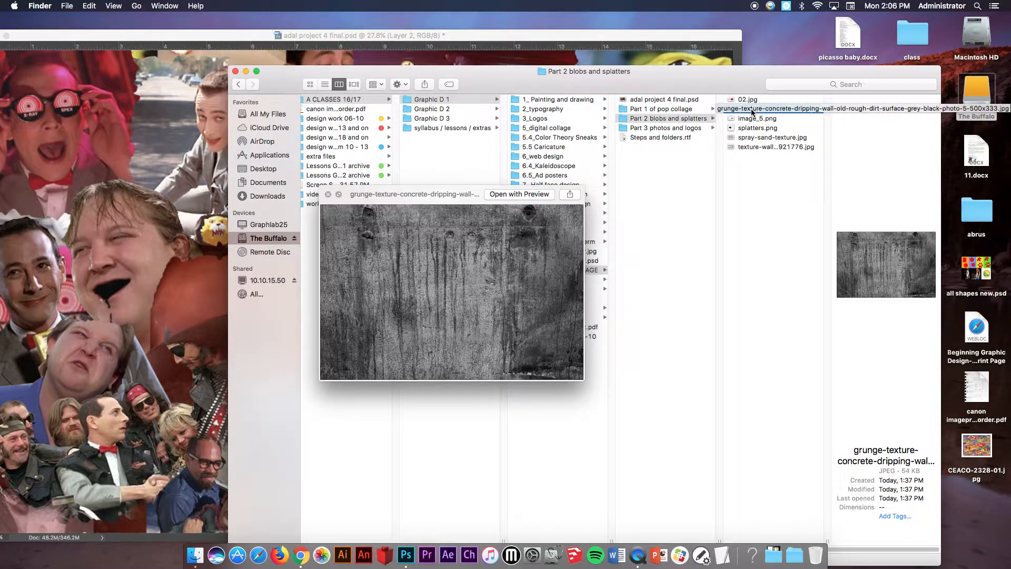
{"action": "key", "text": "Down"}
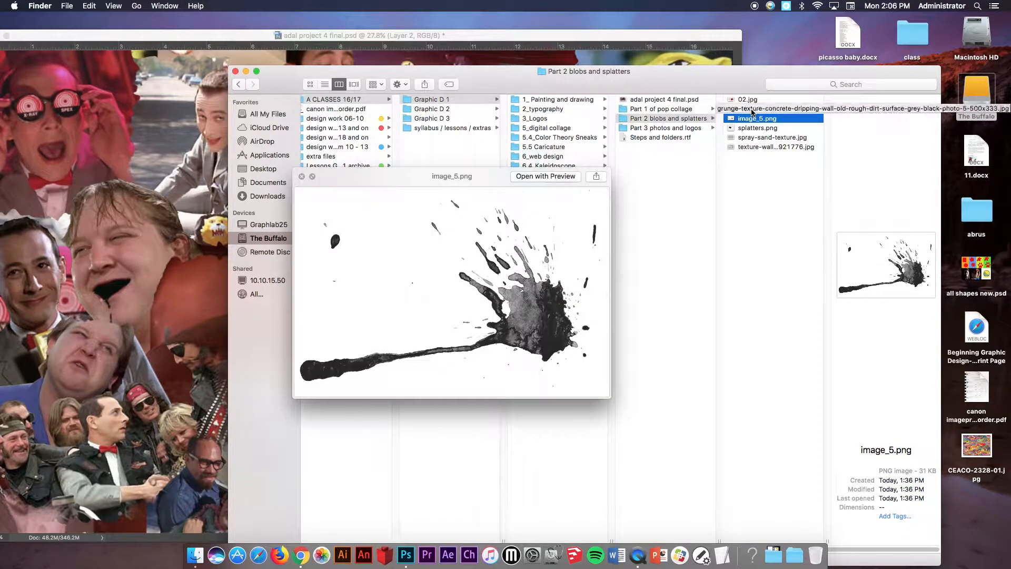
{"action": "key", "text": "Down"}
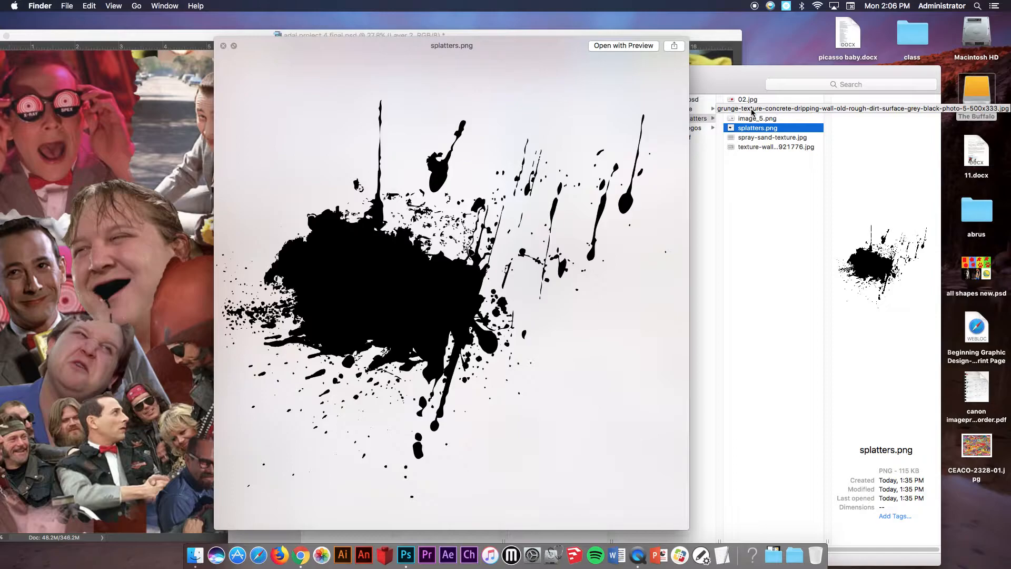
{"action": "key", "text": "Down"}
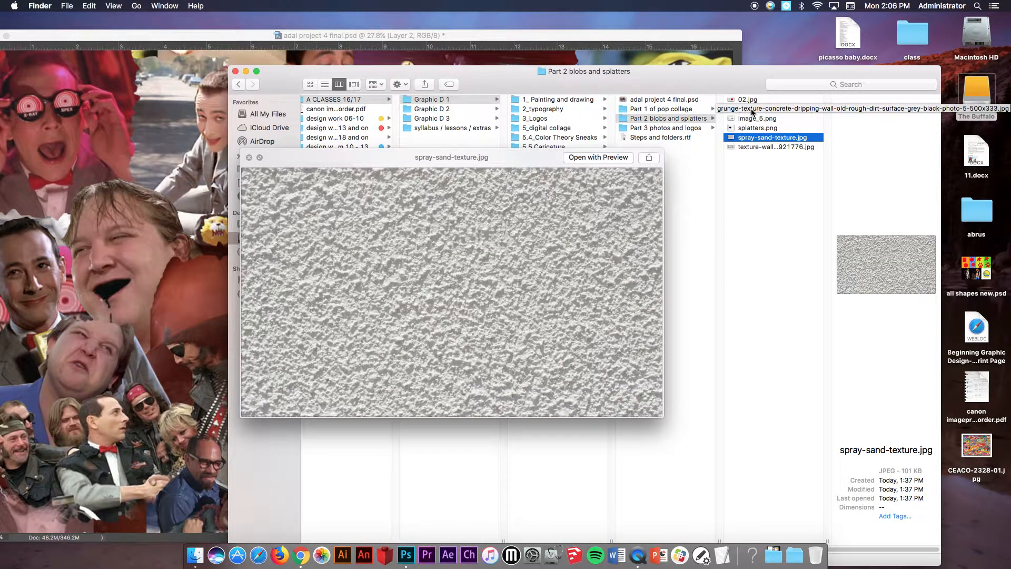
{"action": "key", "text": "Down"}
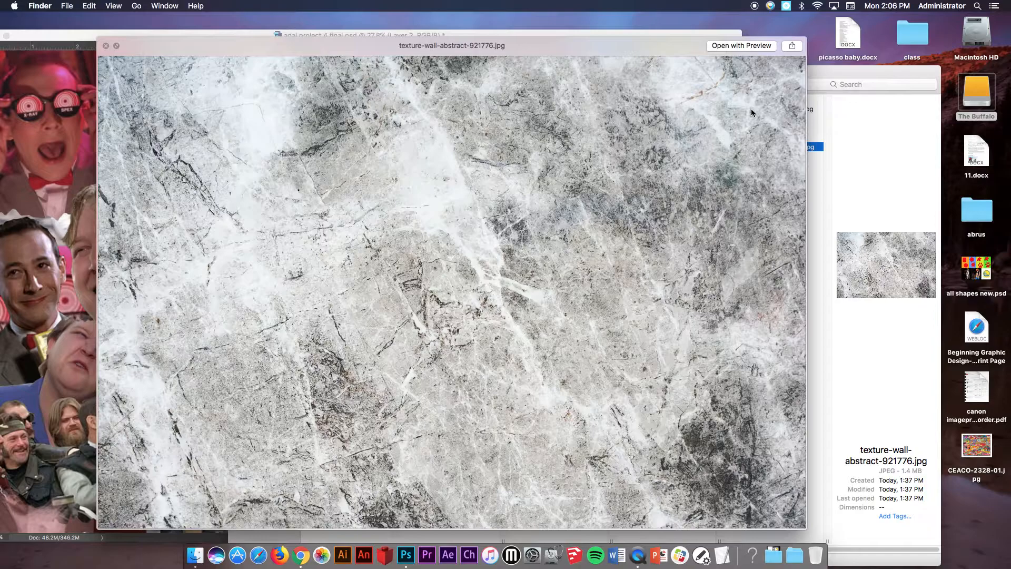
{"action": "key", "text": "space"}
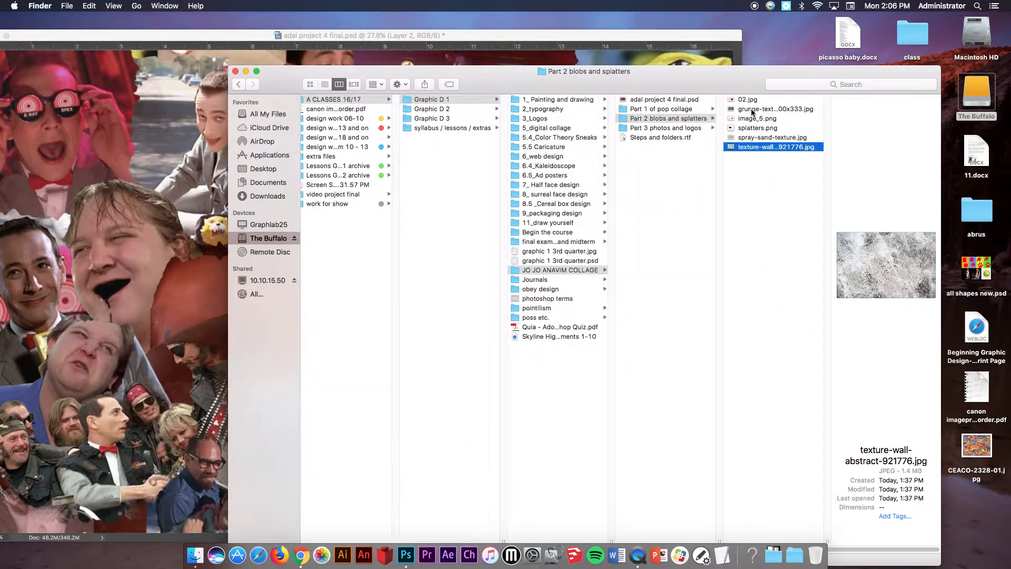
Switch to Photoshop, dismiss the floating Color and Swatches palette, and undock the Layers palette over the canvas
{"action": "left_click", "coordinate": [458, 46]}
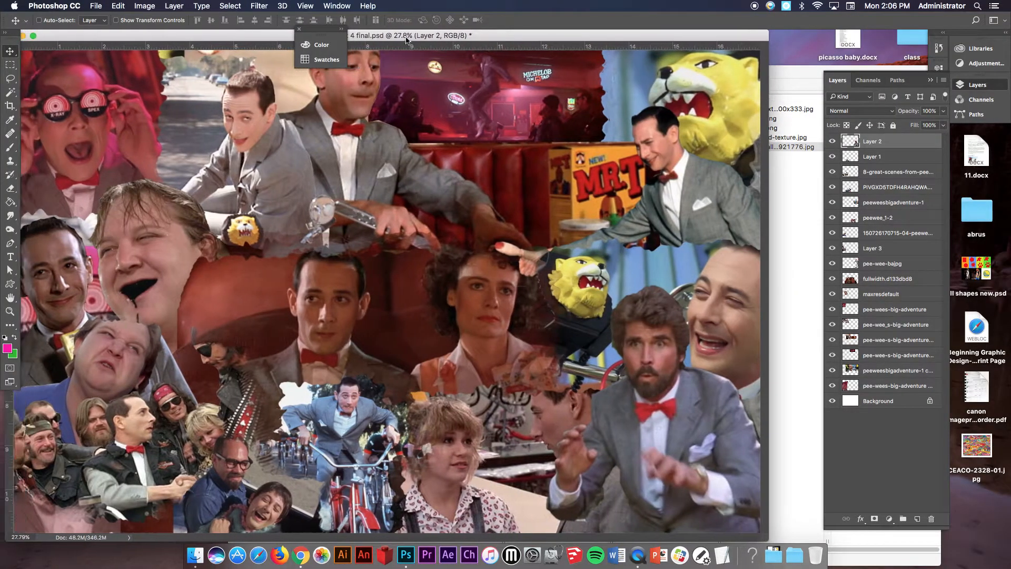
{"action": "left_click", "coordinate": [299, 29]}
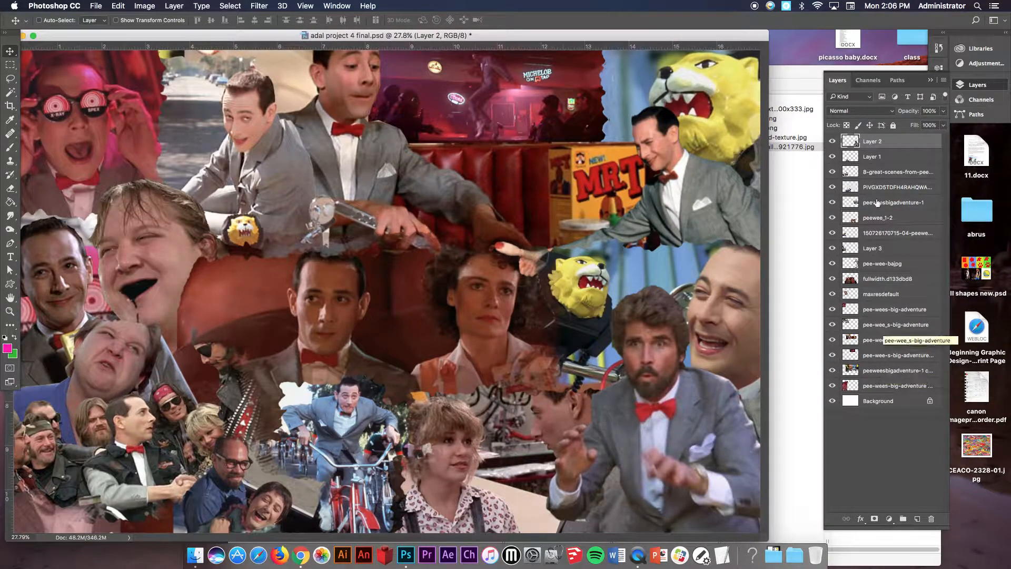
{"action": "left_click_drag", "start_coordinate": [840, 84], "coordinate": [686, 83]}
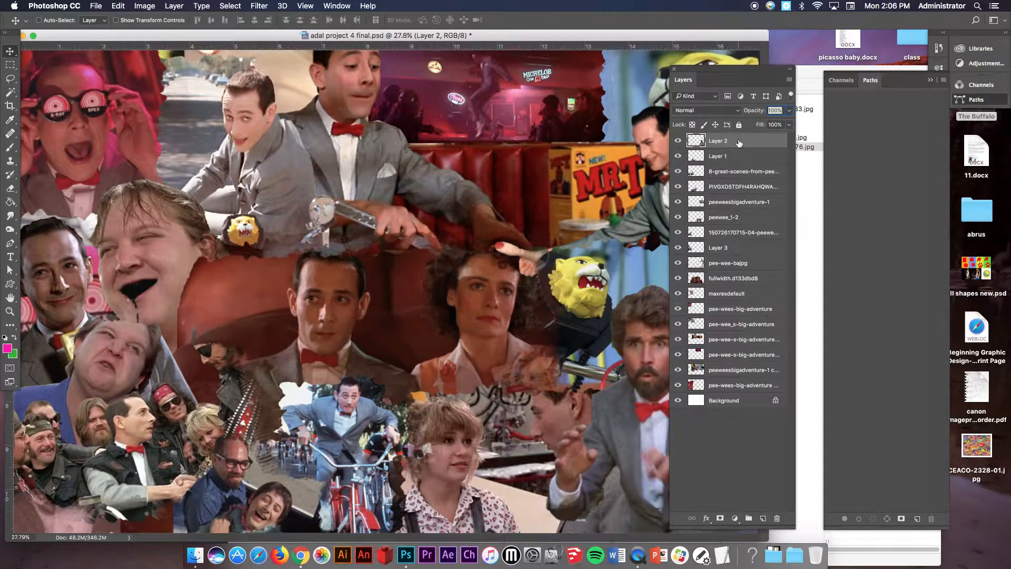
Group all the collage layers above the Background and check the group's contents
{"action": "left_click", "coordinate": [746, 386]}
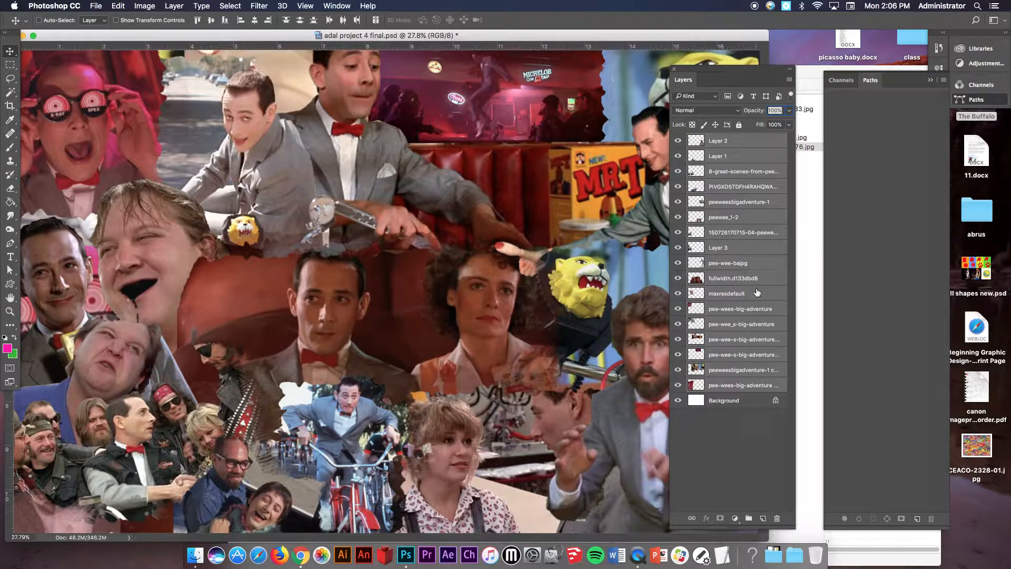
{"action": "left_click", "coordinate": [743, 369]}
{"action": "left_click_drag", "start_coordinate": [743, 370], "coordinate": [749, 519]}
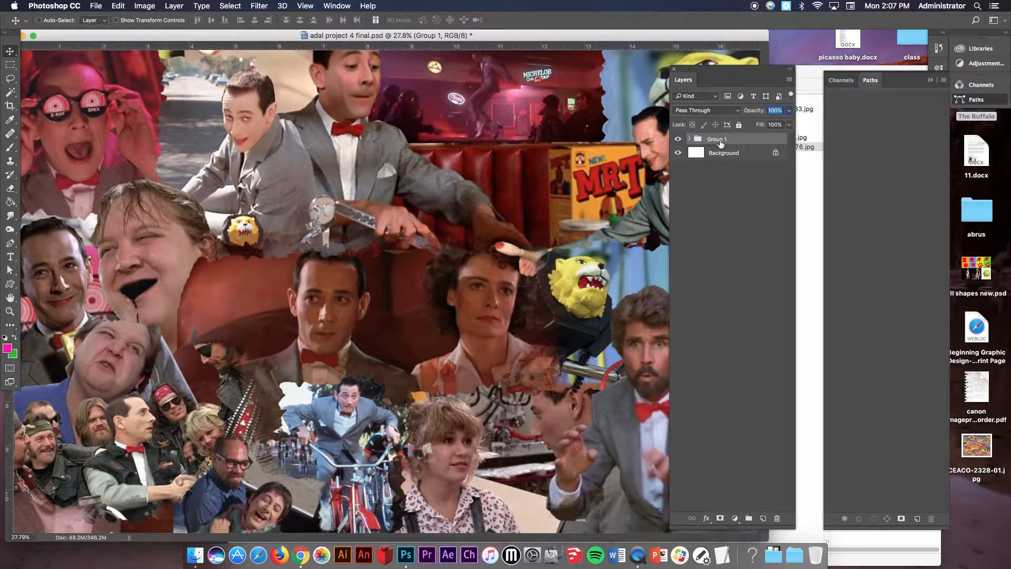
{"action": "left_click", "coordinate": [689, 140]}
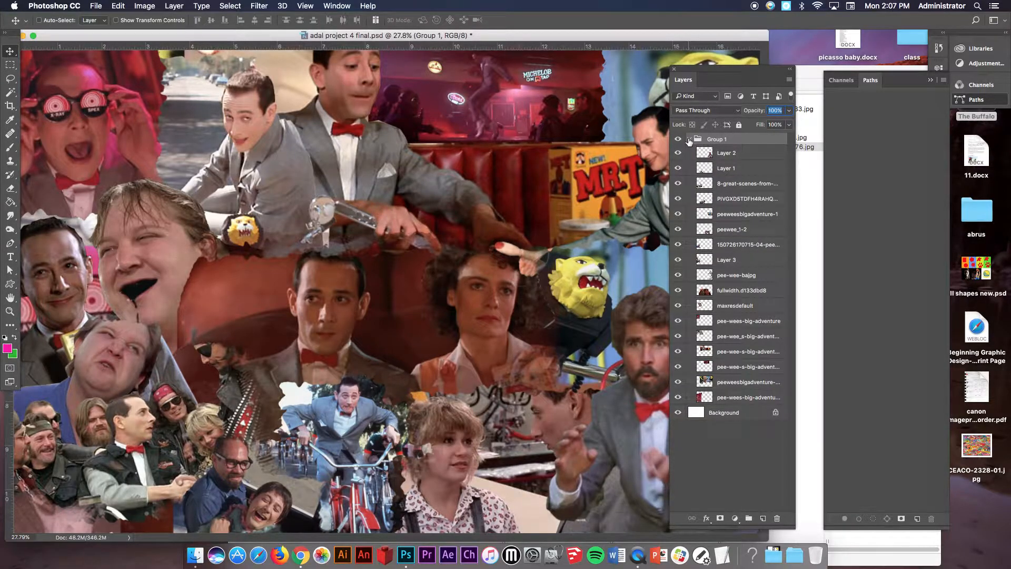
{"action": "left_click", "coordinate": [689, 140]}
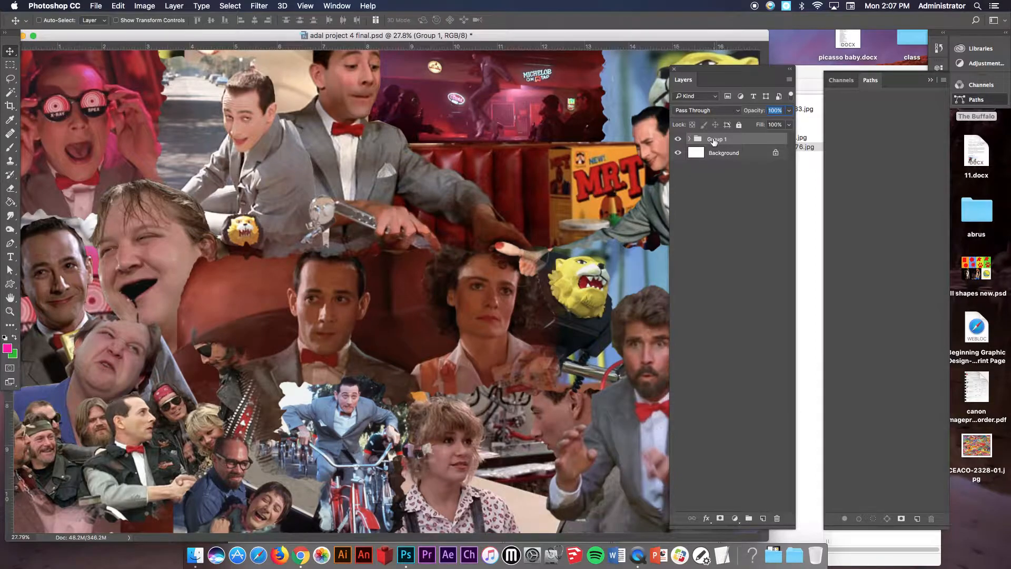
Merge a duplicate of the collage group into a single layer and hide the original group
{"action": "left_click_drag", "start_coordinate": [730, 141], "coordinate": [766, 522]}
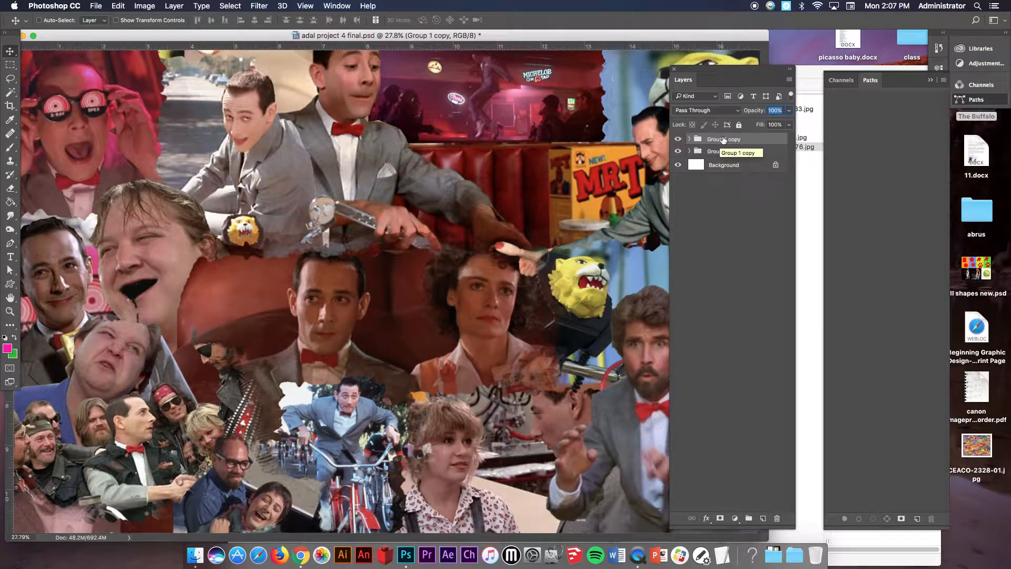
{"action": "right_click", "coordinate": [724, 140]}
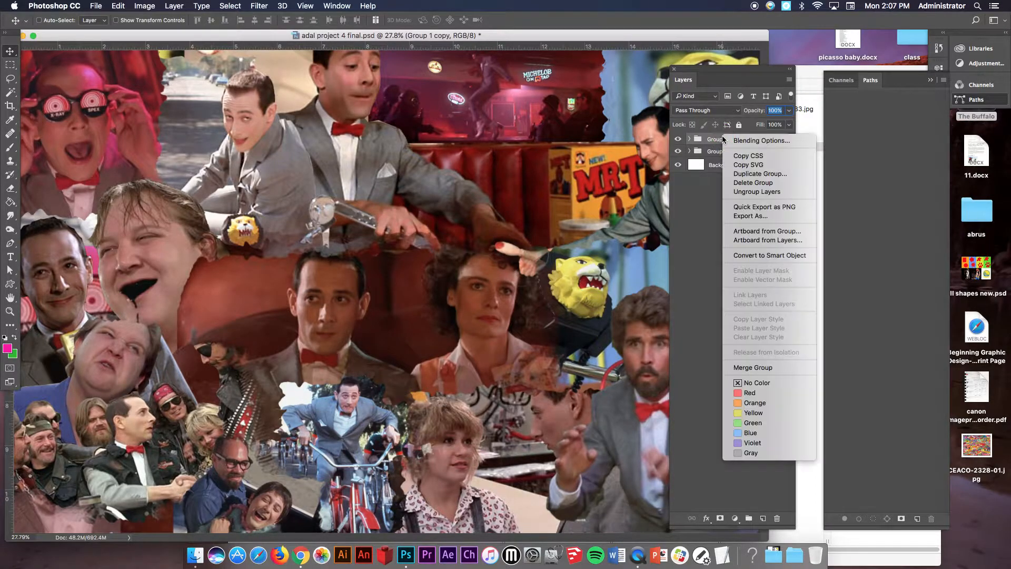
{"action": "left_click", "coordinate": [772, 367]}
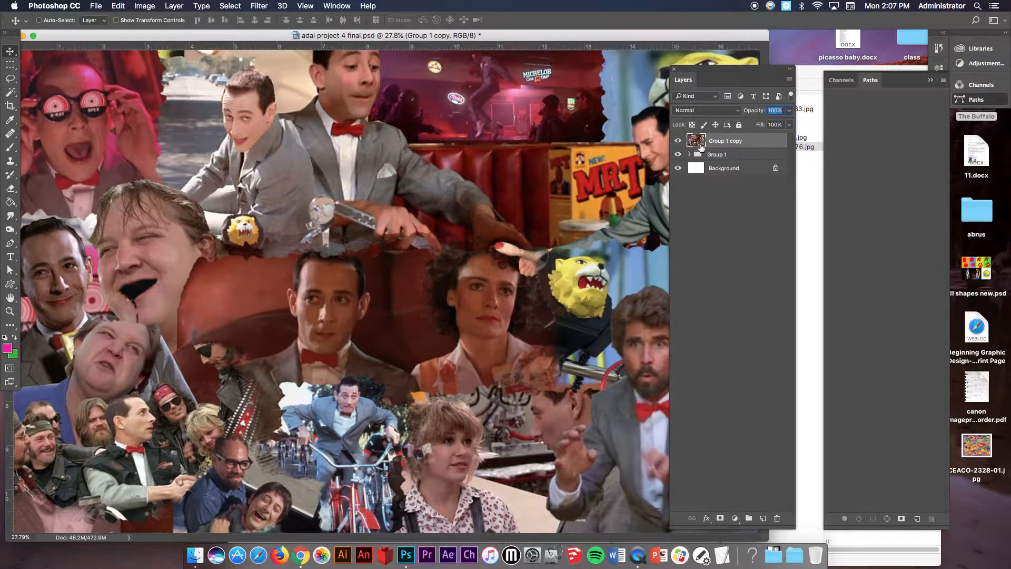
{"action": "left_click", "coordinate": [736, 158]}
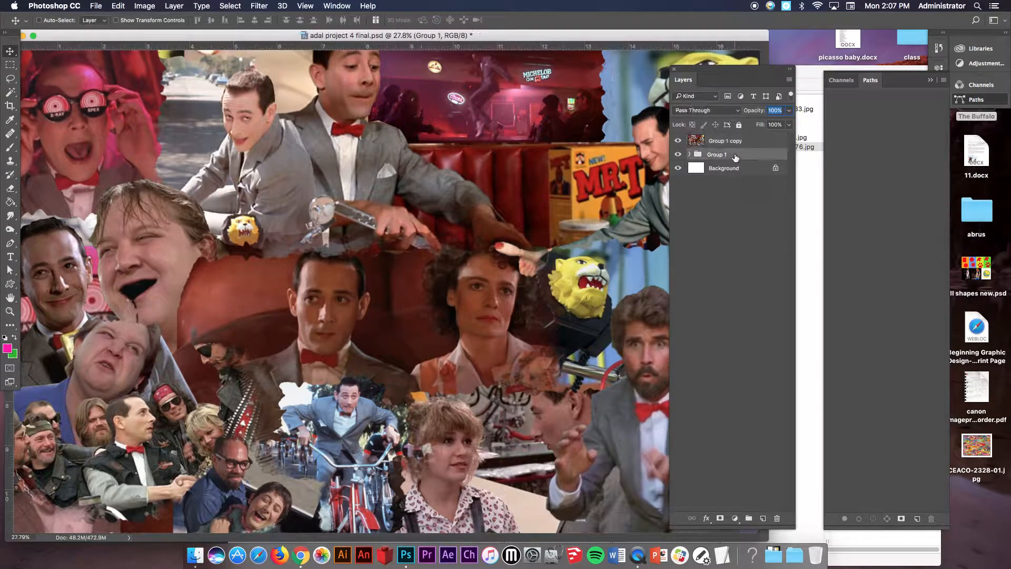
{"action": "left_click", "coordinate": [680, 156]}
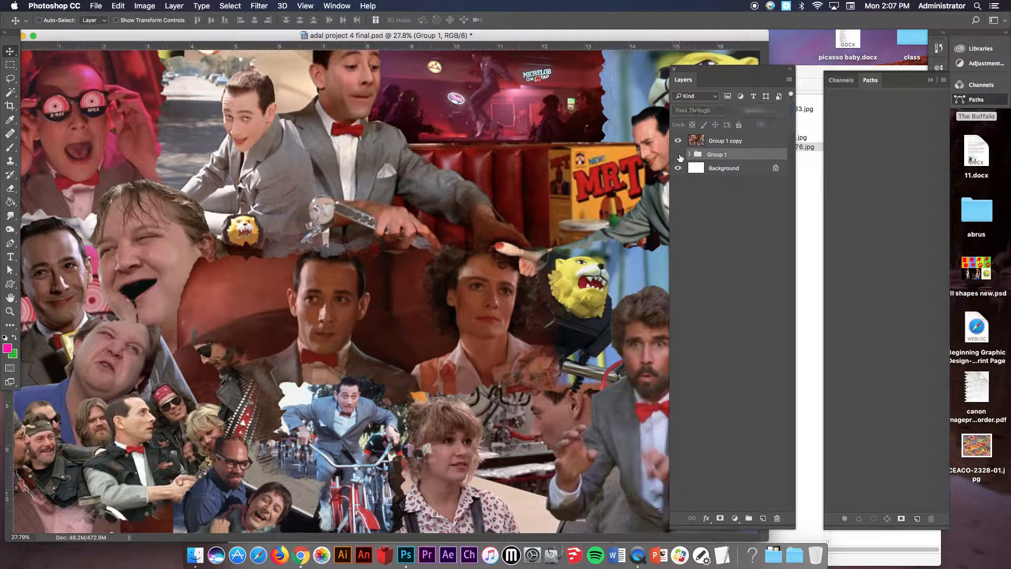
Duplicate the merged collage layer and hide the lower of the two merged layers
{"action": "left_click", "coordinate": [749, 144]}
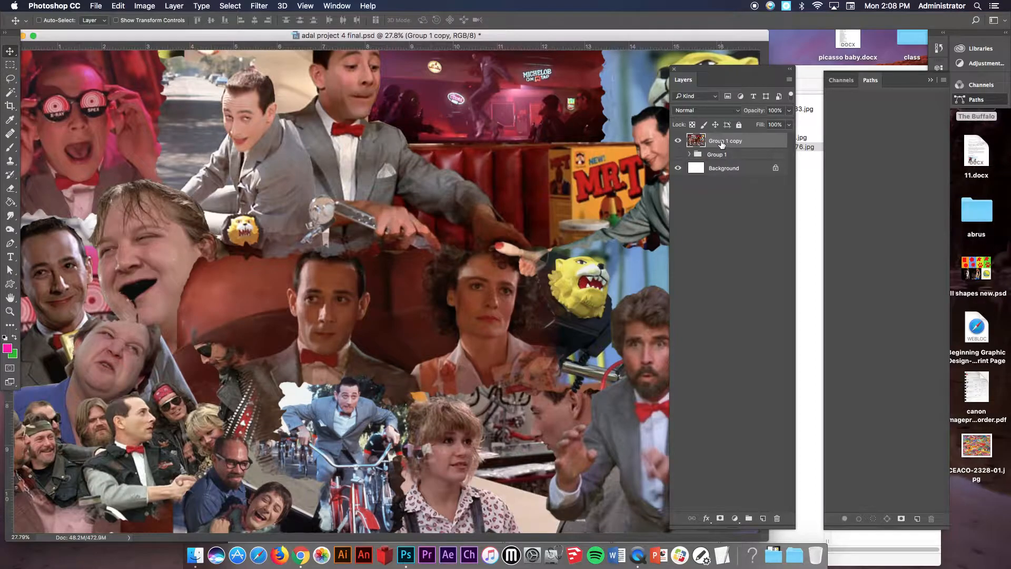
{"action": "left_click_drag", "start_coordinate": [715, 144], "coordinate": [763, 518]}
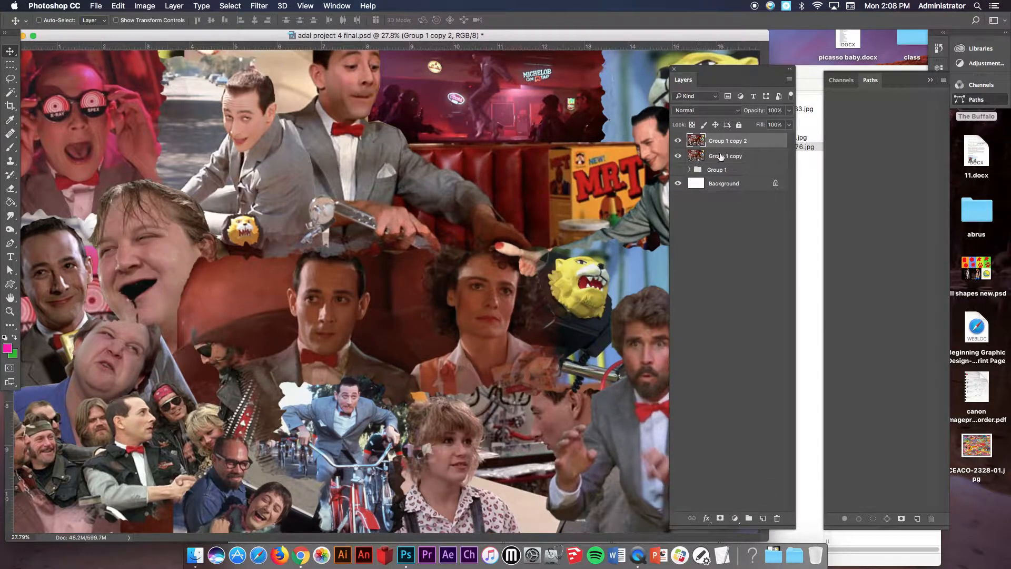
{"action": "left_click", "coordinate": [720, 156]}
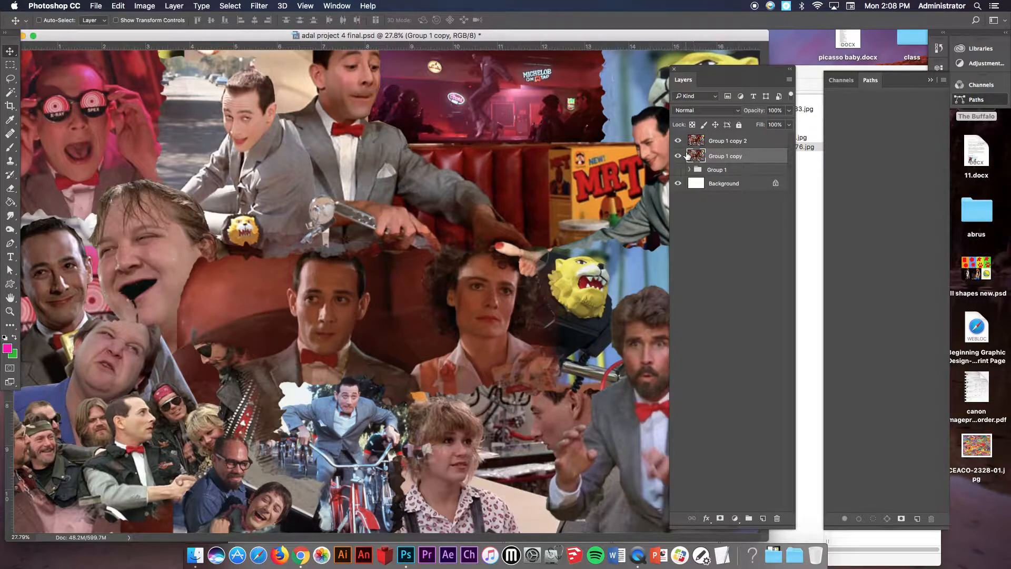
{"action": "left_click", "coordinate": [678, 157]}
Convert the top merged collage layer to grayscale with a Black & White adjustment
{"action": "left_click", "coordinate": [702, 140]}
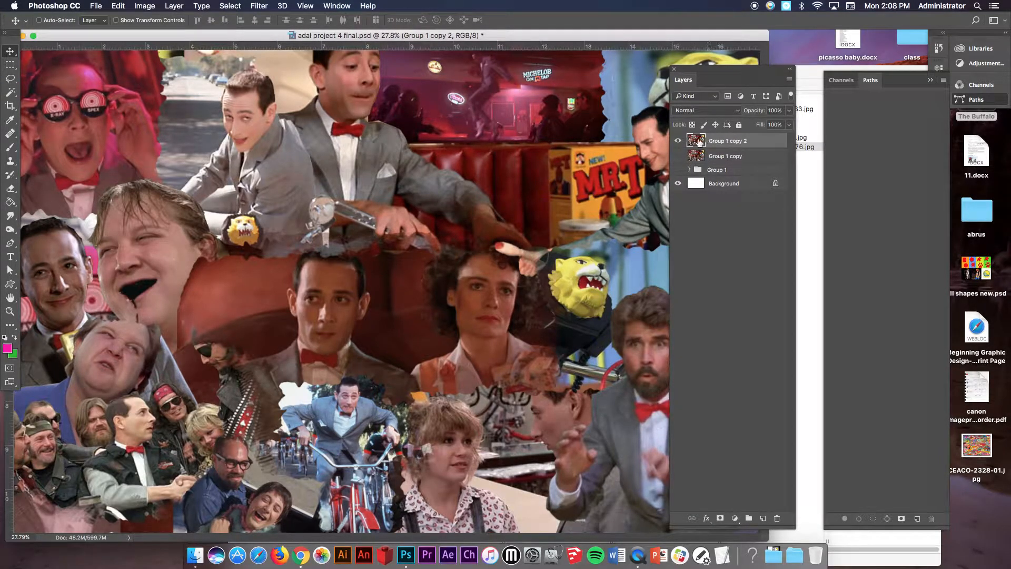
{"action": "left_click", "coordinate": [143, 6]}
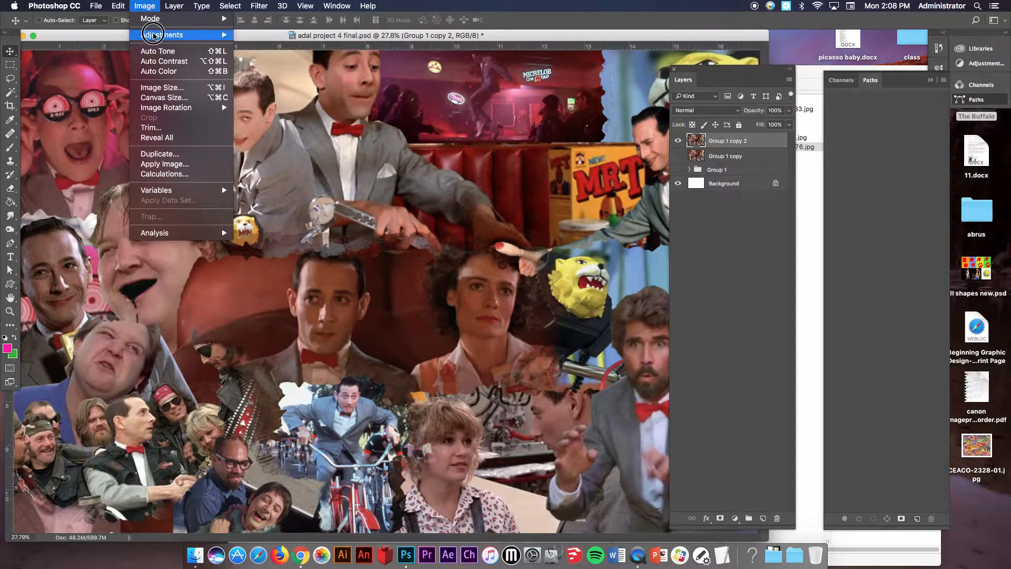
{"action": "left_click", "coordinate": [153, 35]}
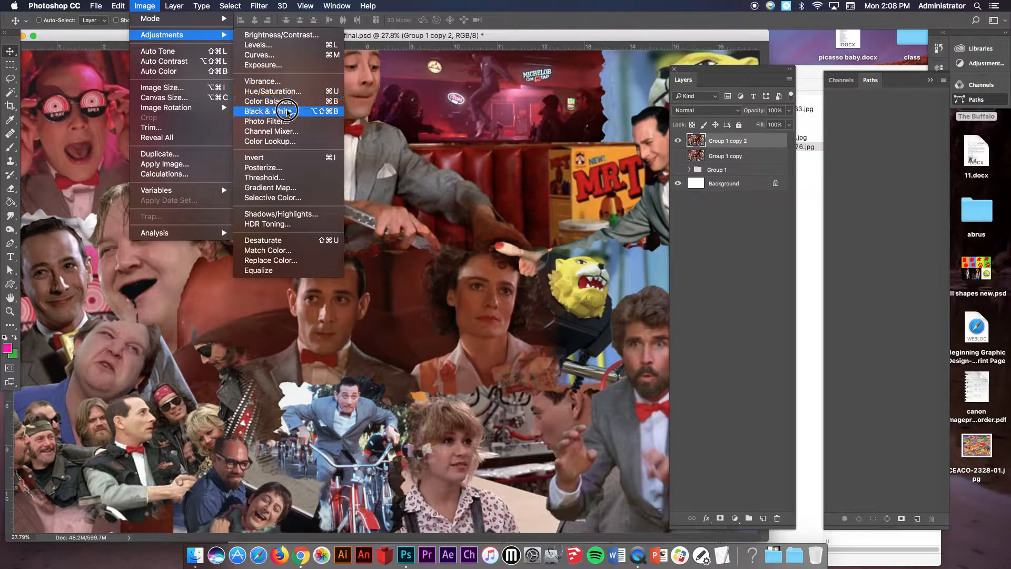
{"action": "left_click", "coordinate": [287, 112]}
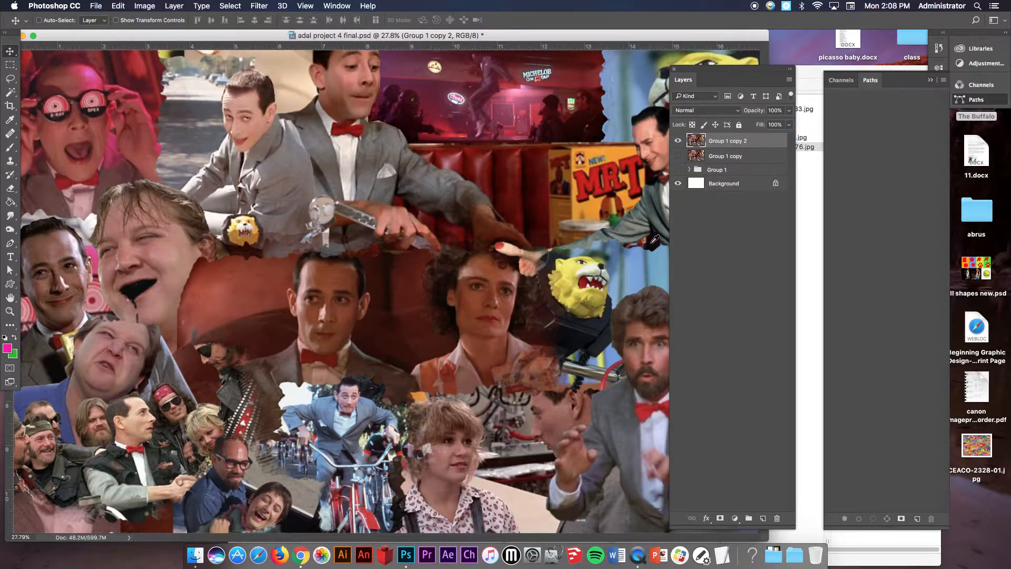
{"action": "left_click_drag", "start_coordinate": [514, 137], "coordinate": [708, 260]}
{"action": "left_click", "coordinate": [786, 277]}
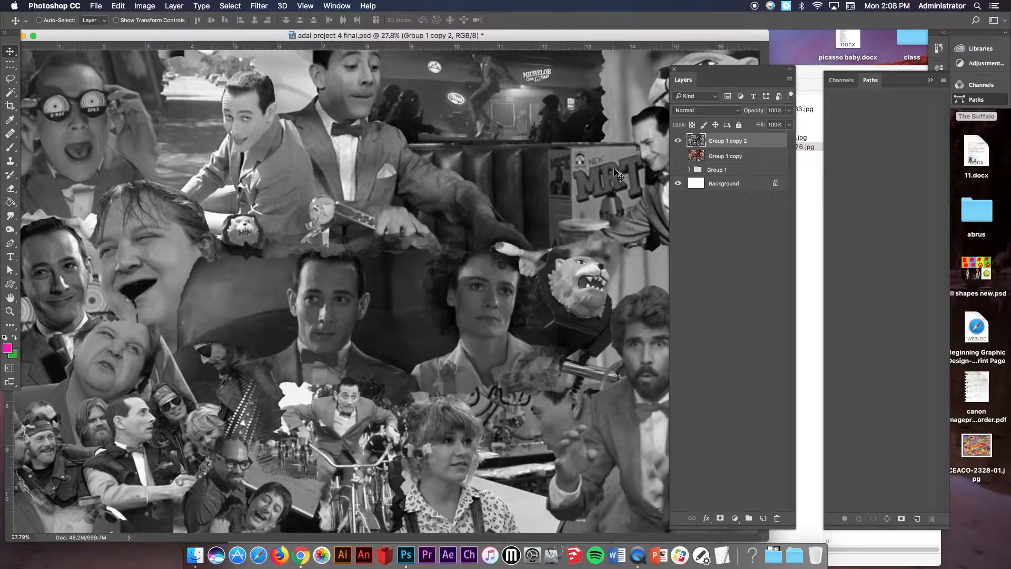
Place texture-wall-abstract-921776.jpg from the Finder folder into the collage document as a new layer on top
{"action": "left_click", "coordinate": [810, 72]}
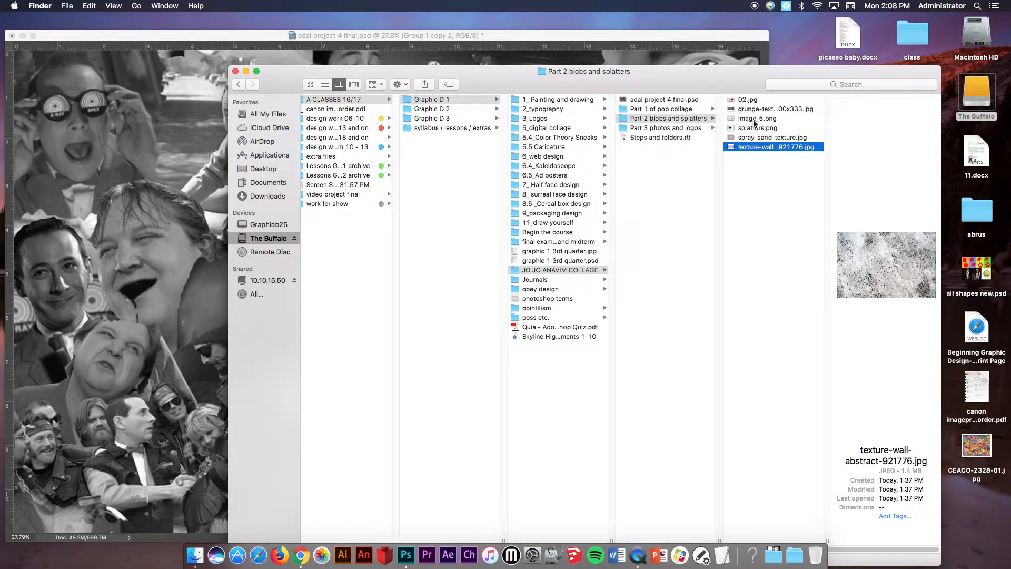
{"action": "right_click", "coordinate": [764, 145]}
{"action": "mouse_move", "coordinate": [779, 161]}
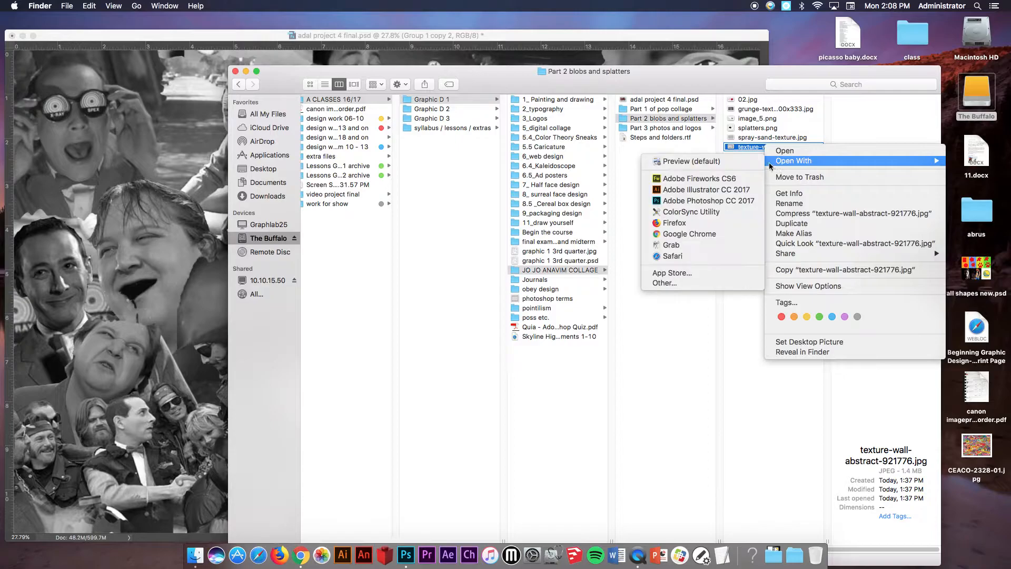
{"action": "left_click", "coordinate": [736, 338]}
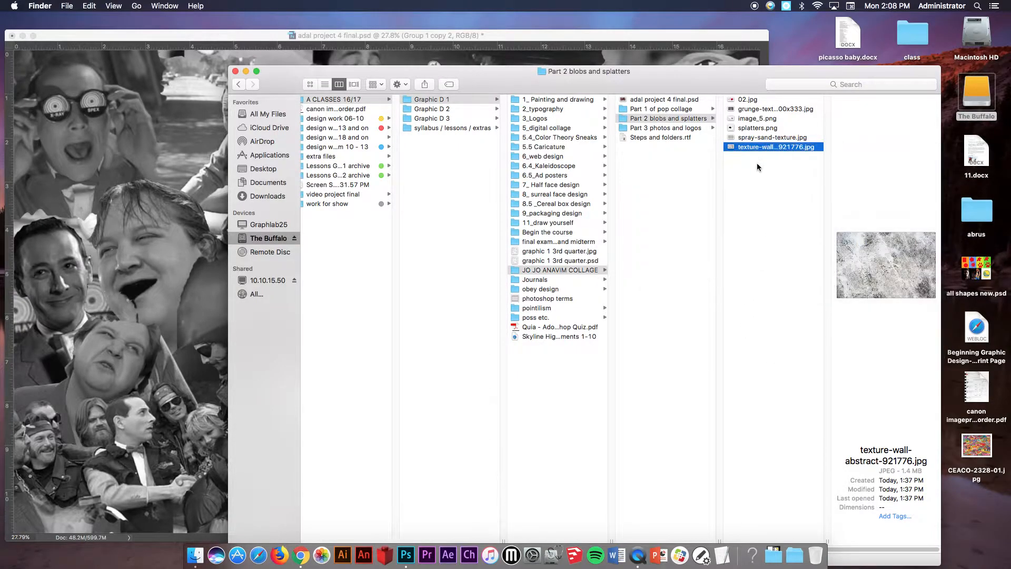
{"action": "left_click_drag", "start_coordinate": [756, 150], "coordinate": [138, 215]}
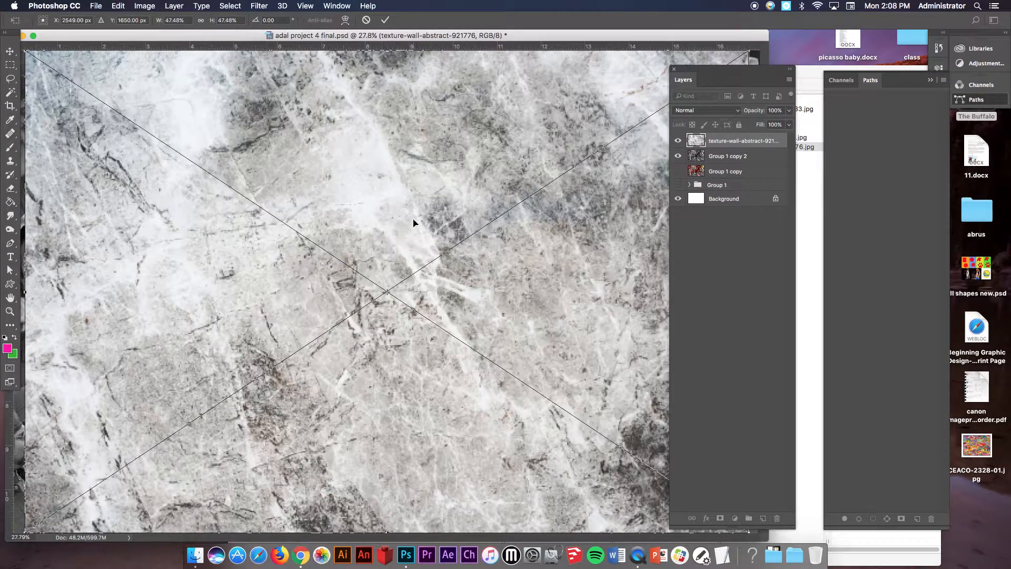
{"action": "left_click", "coordinate": [386, 21]}
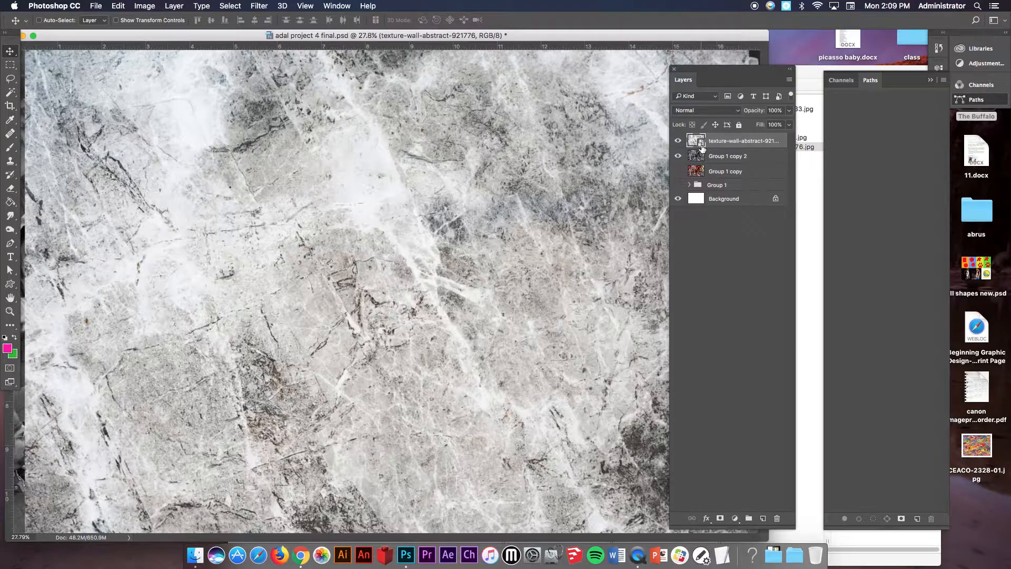
Rasterize the wall texture layer and scale it to 107.42% so that it covers the whole canvas
{"action": "right_click", "coordinate": [733, 139]}
{"action": "left_click", "coordinate": [781, 266]}
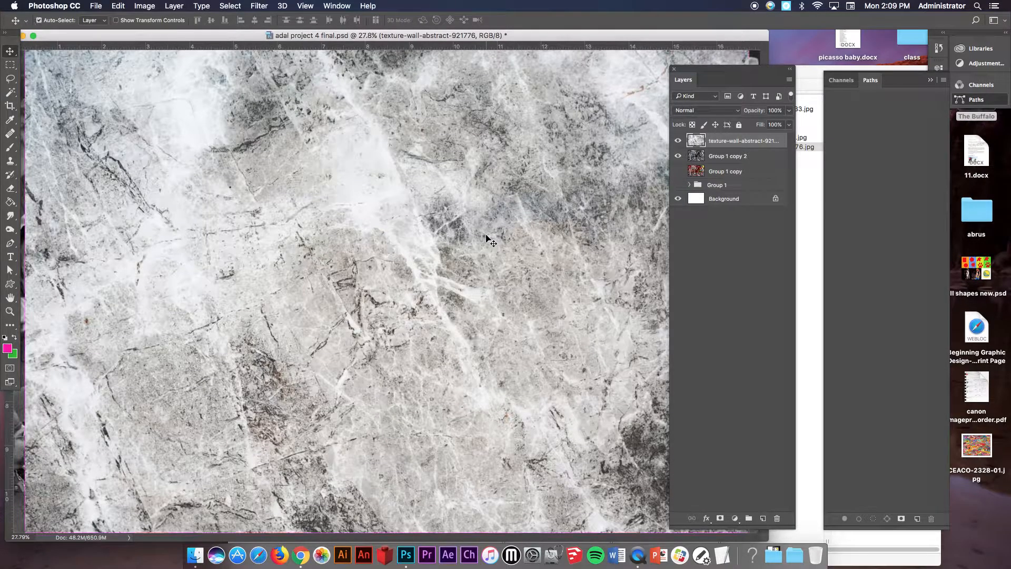
{"action": "key", "text": "super+minus"}
{"action": "key", "text": "super+minus"}
{"action": "key", "text": "super+minus"}
{"action": "mouse_move", "coordinate": [411, 251]}
{"action": "left_mouse_down"}
{"action": "mouse_move", "coordinate": [416, 271]}
{"action": "mouse_move", "coordinate": [431, 249]}
{"action": "mouse_move", "coordinate": [411, 260]}
{"action": "mouse_move", "coordinate": [420, 252]}
{"action": "mouse_move", "coordinate": [402, 248]}
{"action": "mouse_move", "coordinate": [419, 255]}
{"action": "left_mouse_up"}
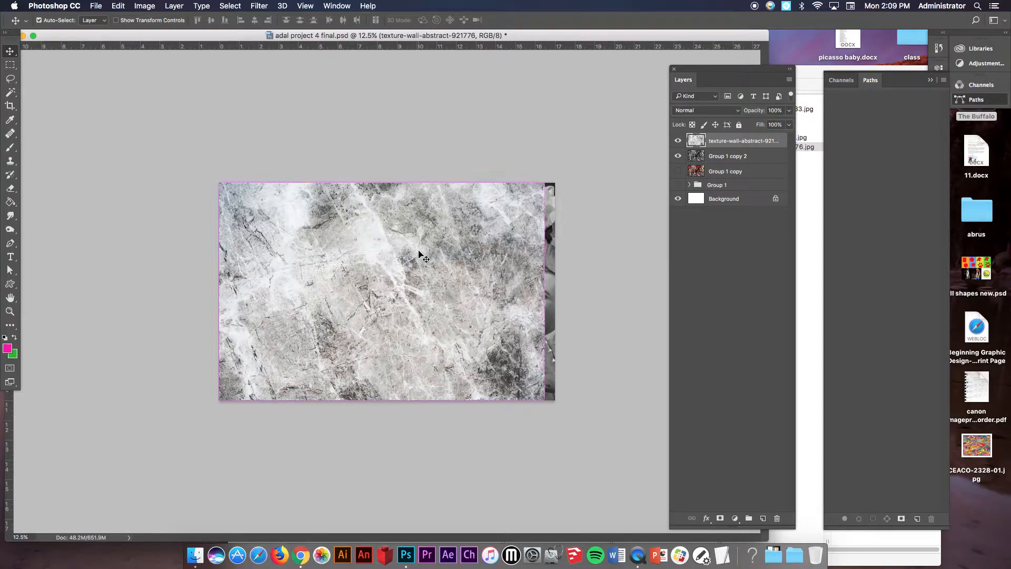
{"action": "key", "text": "super+t"}
{"action": "left_click_drag", "start_coordinate": [543, 396], "coordinate": [569, 416]}
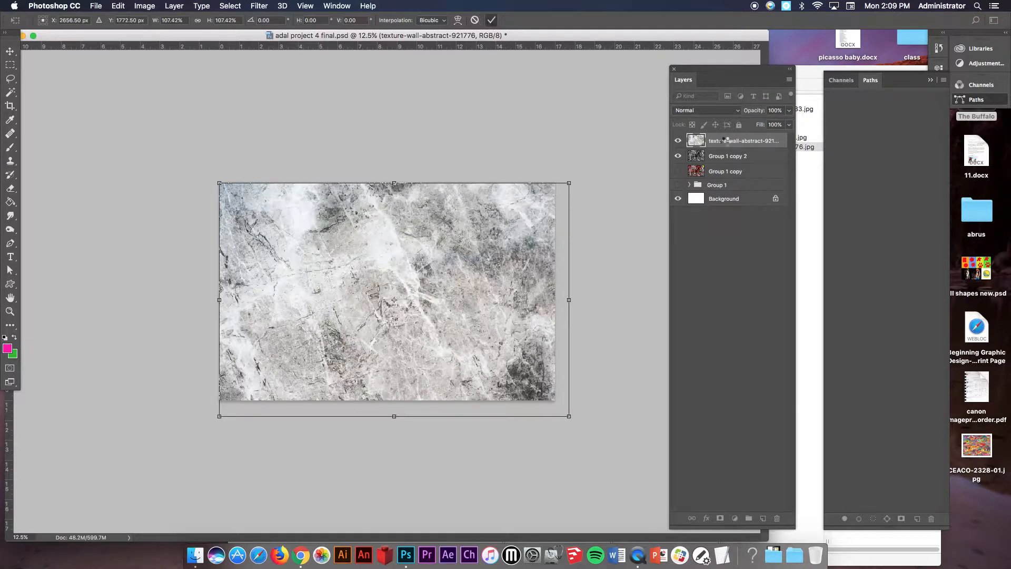
{"action": "key", "text": "Return"}
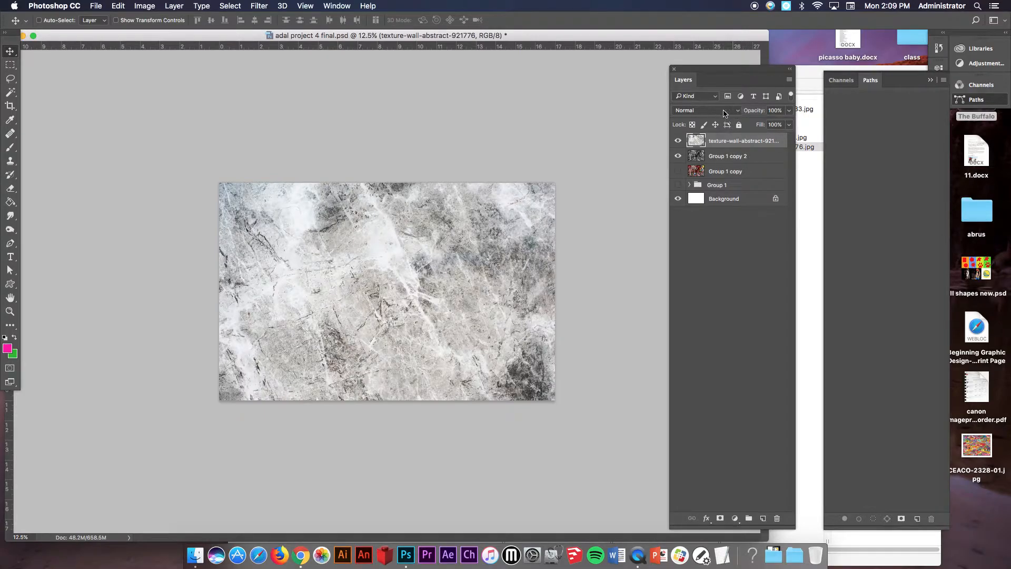
Try the Multiply and Screen blending modes on the wall texture layer
{"action": "left_click", "coordinate": [739, 112]}
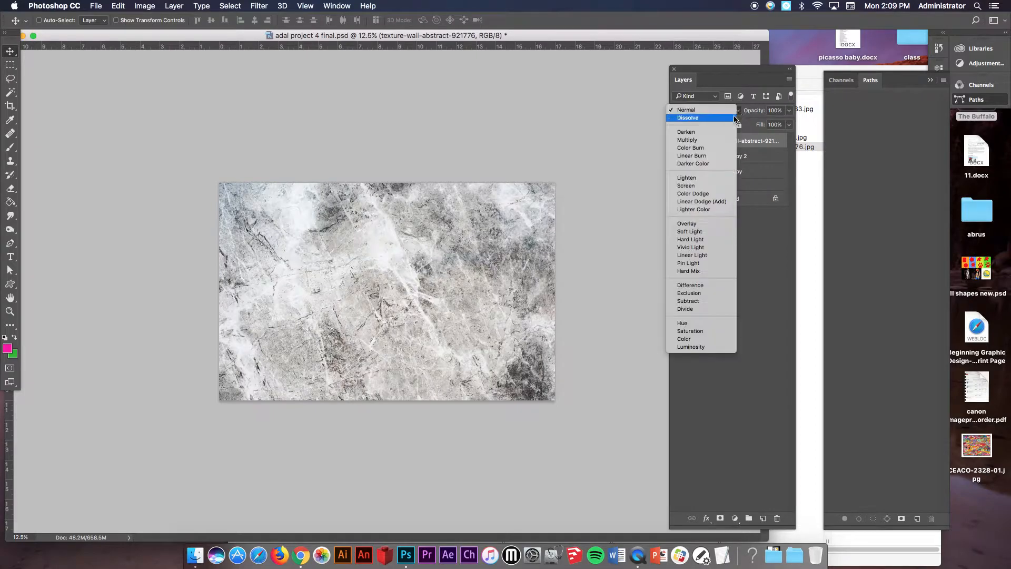
{"action": "left_click", "coordinate": [724, 140]}
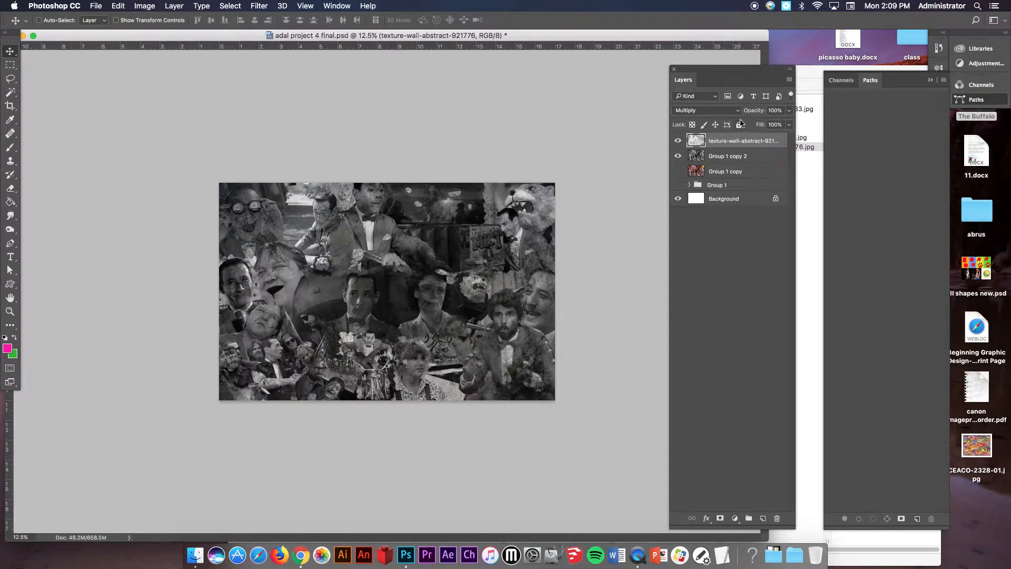
{"action": "left_click", "coordinate": [737, 111]}
{"action": "left_click", "coordinate": [724, 159]}
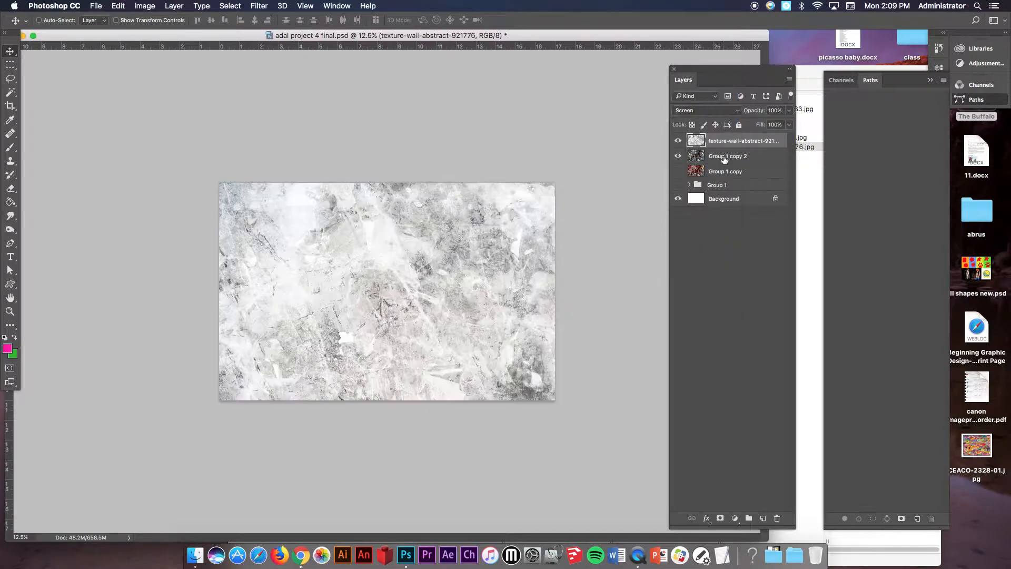
Compare further blending modes on the wall texture layer and set it to Hard Light
{"action": "key", "text": "super+0"}
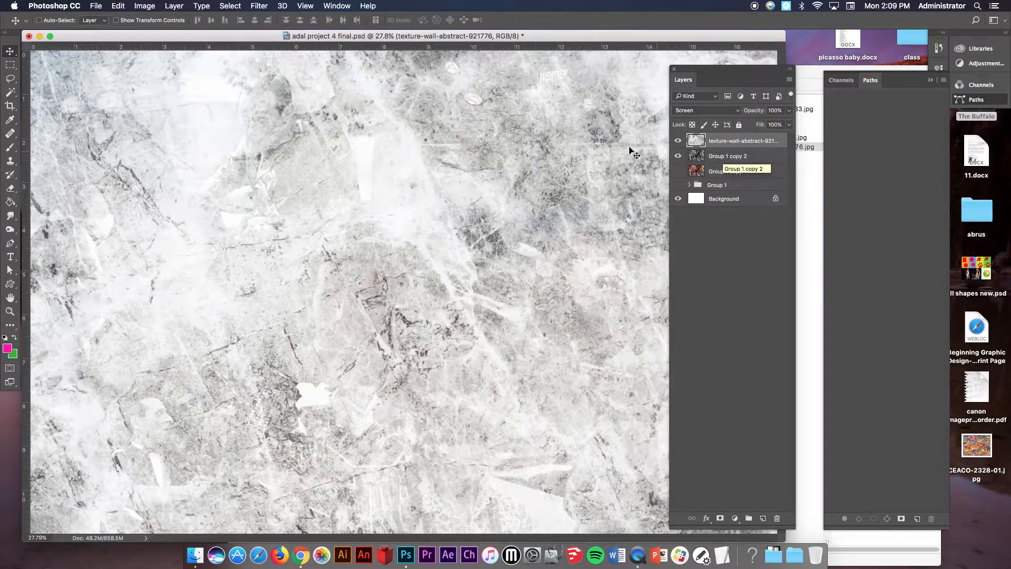
{"action": "left_click_drag", "start_coordinate": [10, 53], "coordinate": [35, 54]}
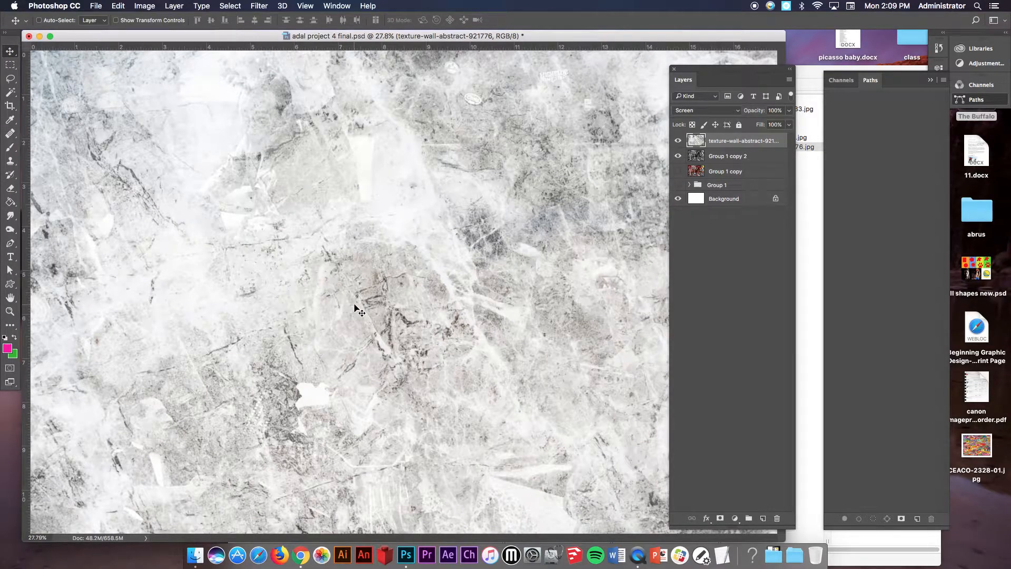
{"action": "key", "text": "shift+plus"}
{"action": "key", "text": "shift+plus"}
{"action": "key", "text": "shift+plus"}
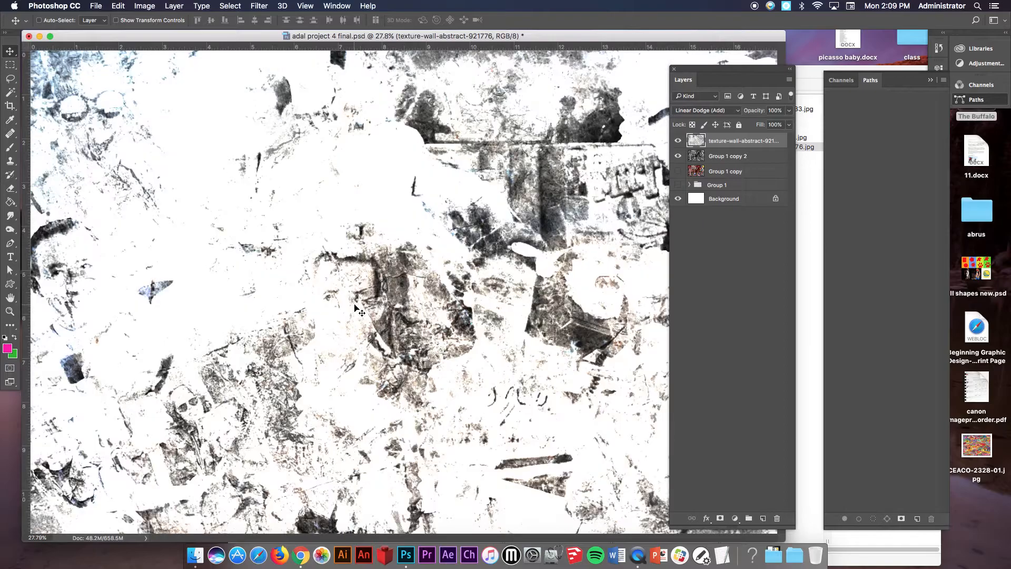
{"action": "key", "text": "shift+plus"}
{"action": "key", "text": "shift+plus"}
{"action": "key", "text": "shift+plus"}
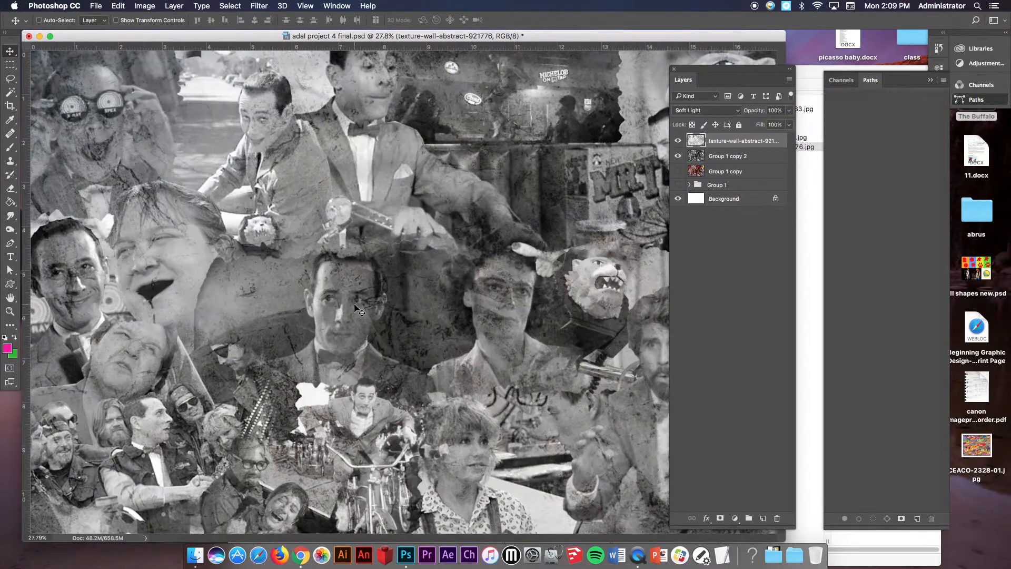
{"action": "key", "text": "shift+minus"}
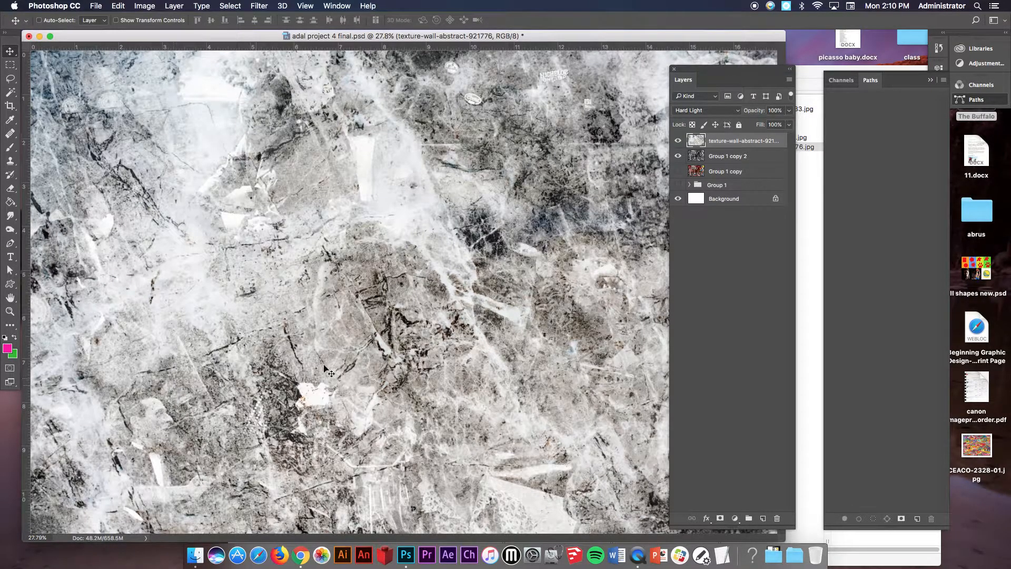
{"action": "left_click", "coordinate": [708, 111]}
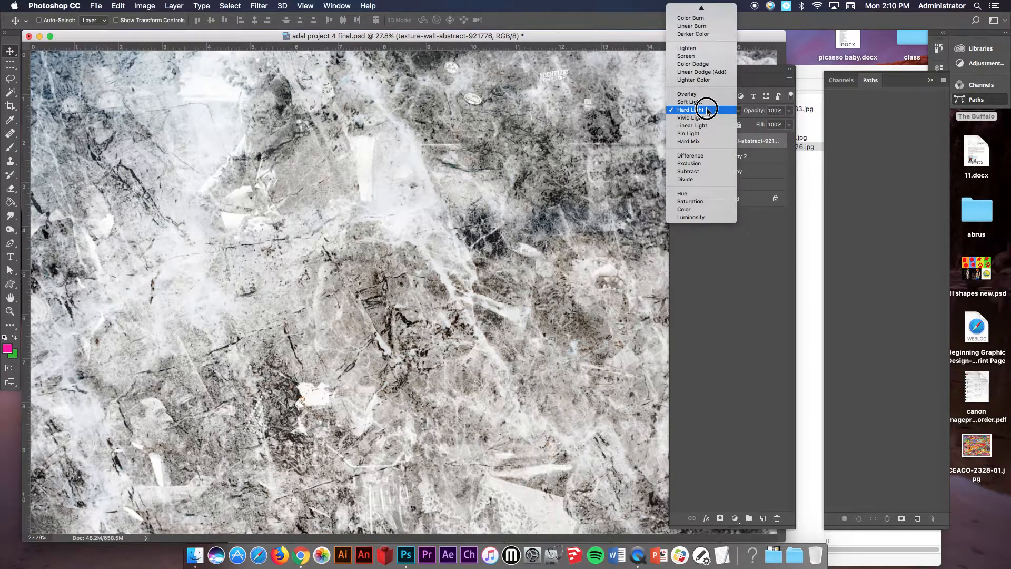
{"action": "left_click", "coordinate": [707, 111]}
Reduce the wall texture layer's opacity to 37%
{"action": "left_click", "coordinate": [788, 111]}
{"action": "left_click_drag", "start_coordinate": [788, 122], "coordinate": [758, 125]}
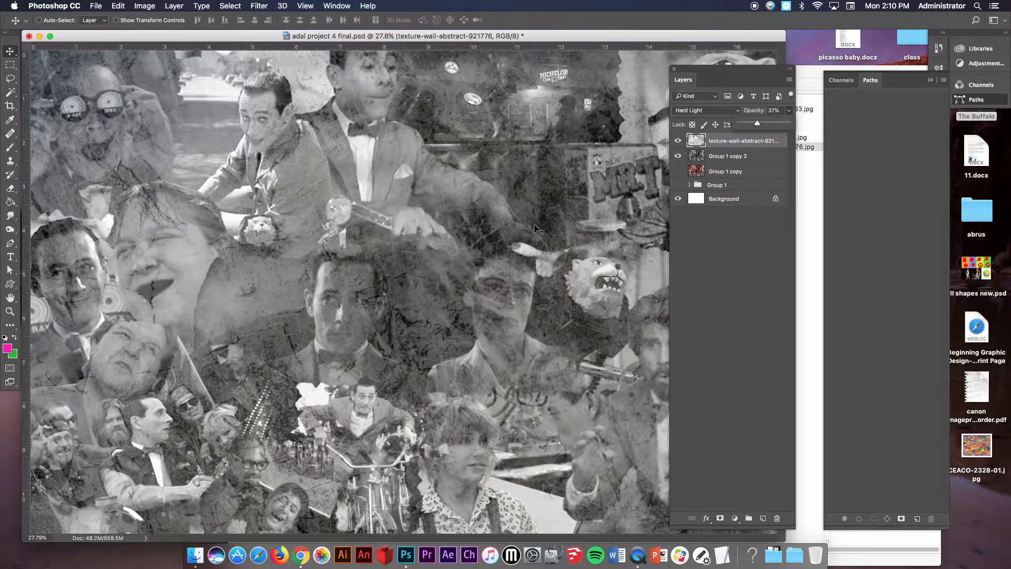
{"action": "left_click", "coordinate": [740, 241]}
Switch to Finder and open image_5.png from the Part 2 blobs and splatters folder in Adobe Photoshop CC 2017
{"action": "left_click", "coordinate": [806, 146]}
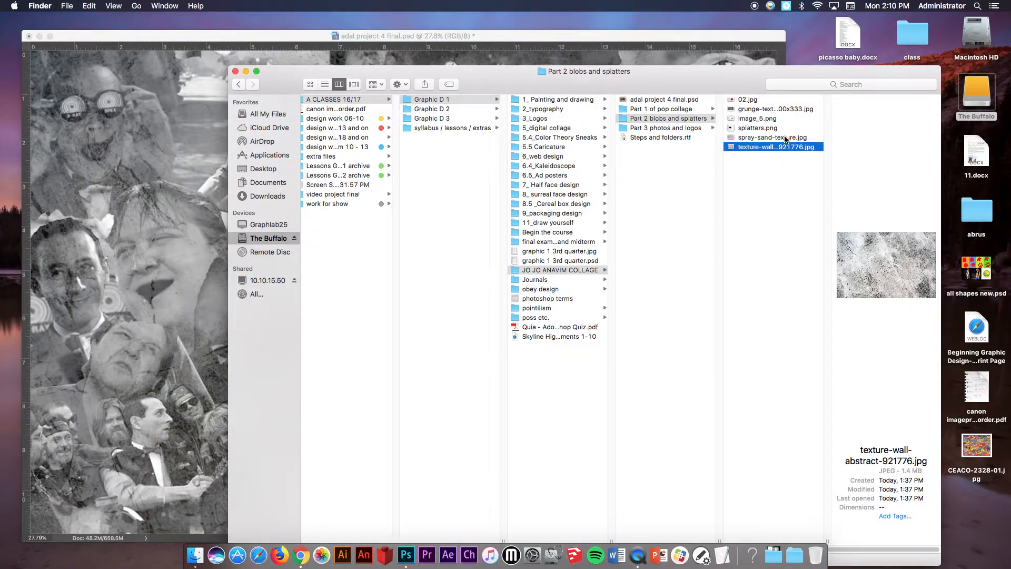
{"action": "left_click", "coordinate": [758, 128]}
{"action": "left_click", "coordinate": [757, 119]}
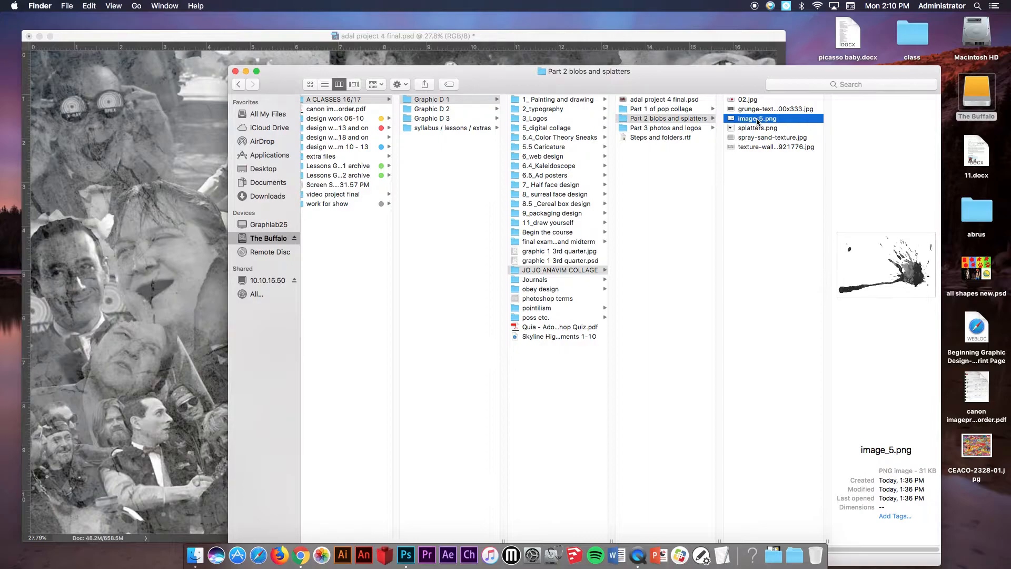
{"action": "right_click", "coordinate": [756, 122]}
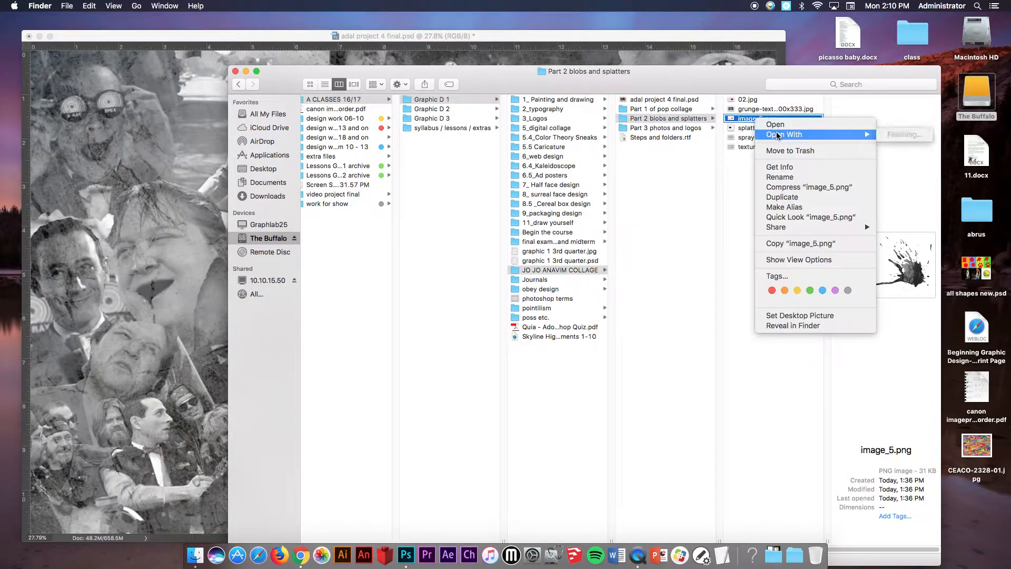
{"action": "mouse_move", "coordinate": [778, 135]}
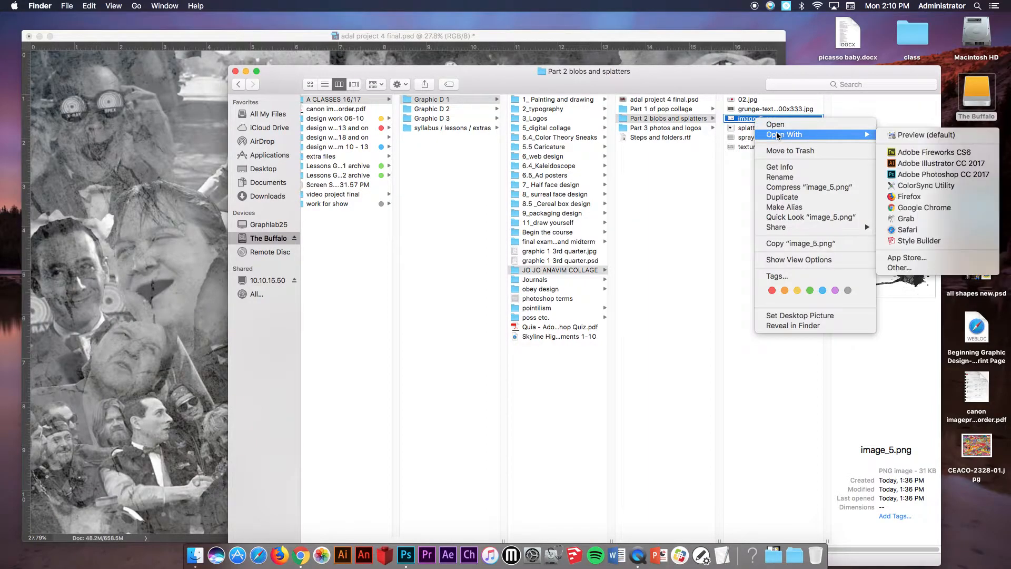
{"action": "left_click", "coordinate": [906, 175]}
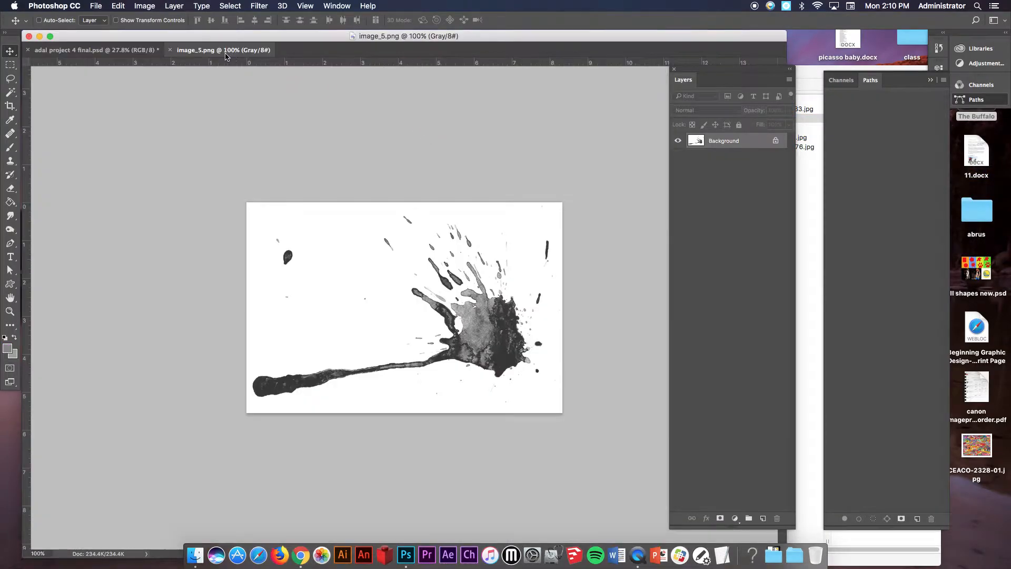
Float image_5.png in its own window over the collage and convert it from grayscale to RGB Color mode
{"action": "left_click_drag", "start_coordinate": [225, 56], "coordinate": [363, 176]}
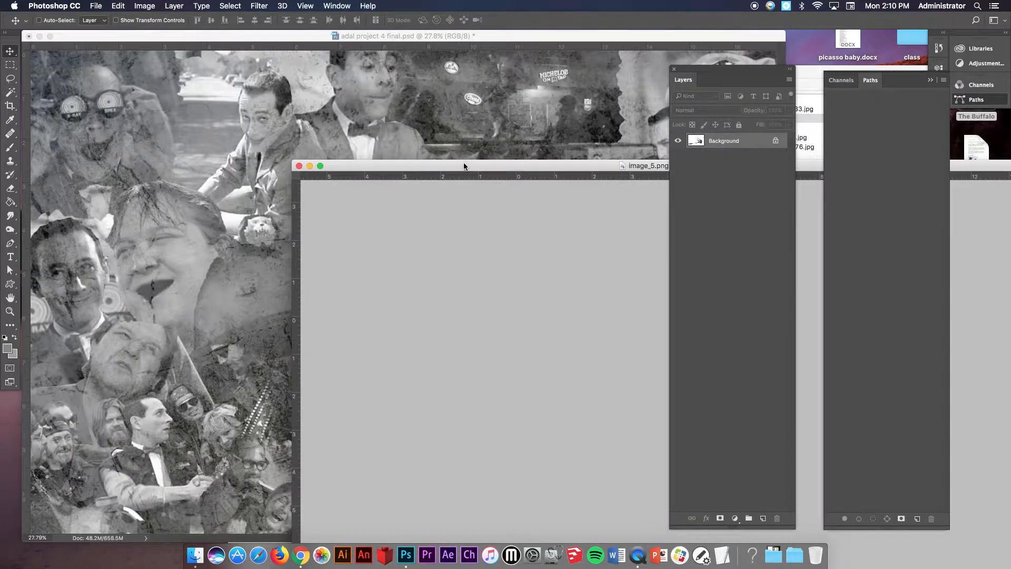
{"action": "left_click_drag", "start_coordinate": [464, 166], "coordinate": [308, 211]}
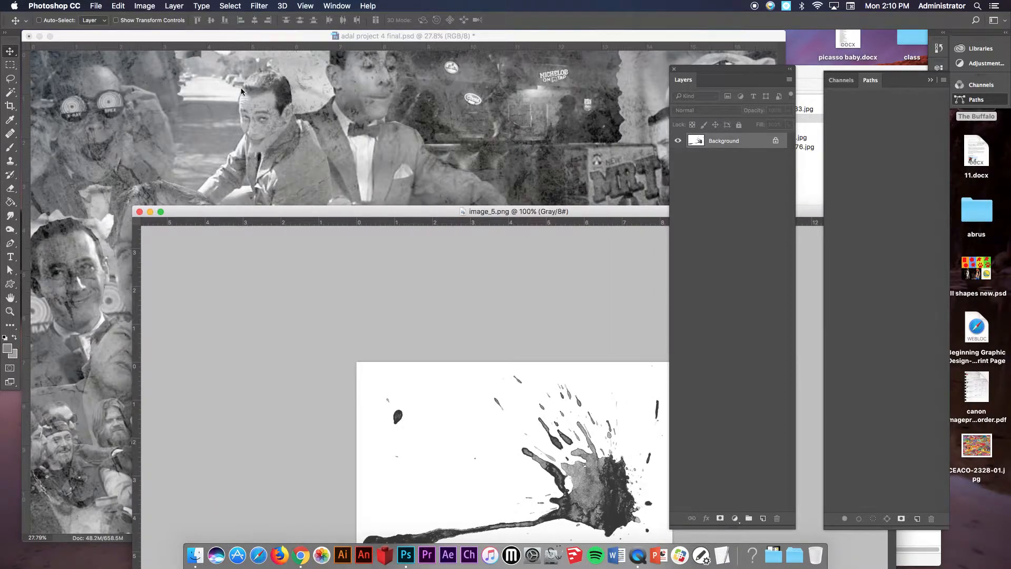
{"action": "left_click", "coordinate": [143, 5]}
{"action": "mouse_move", "coordinate": [158, 19]}
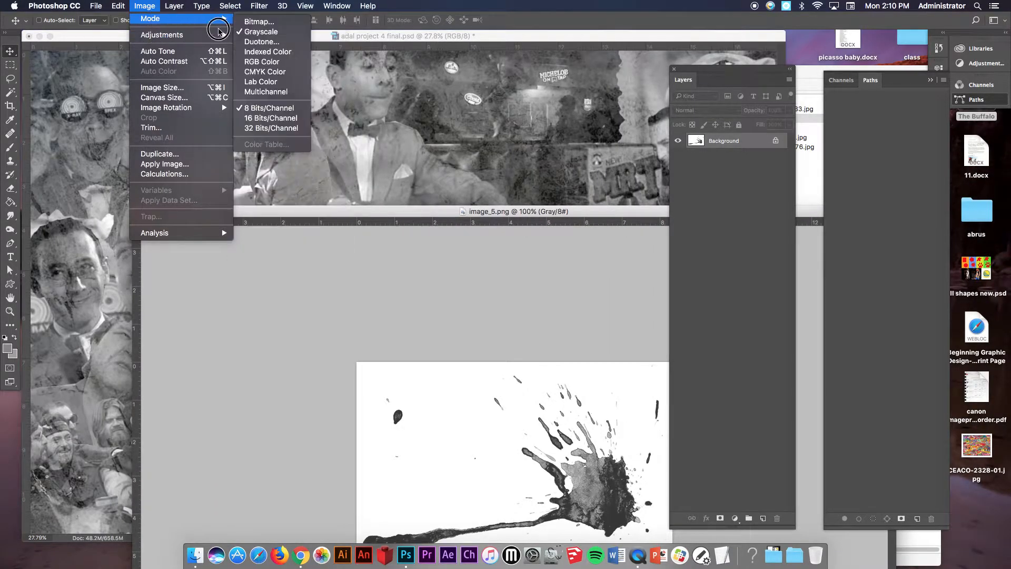
{"action": "left_click", "coordinate": [261, 62]}
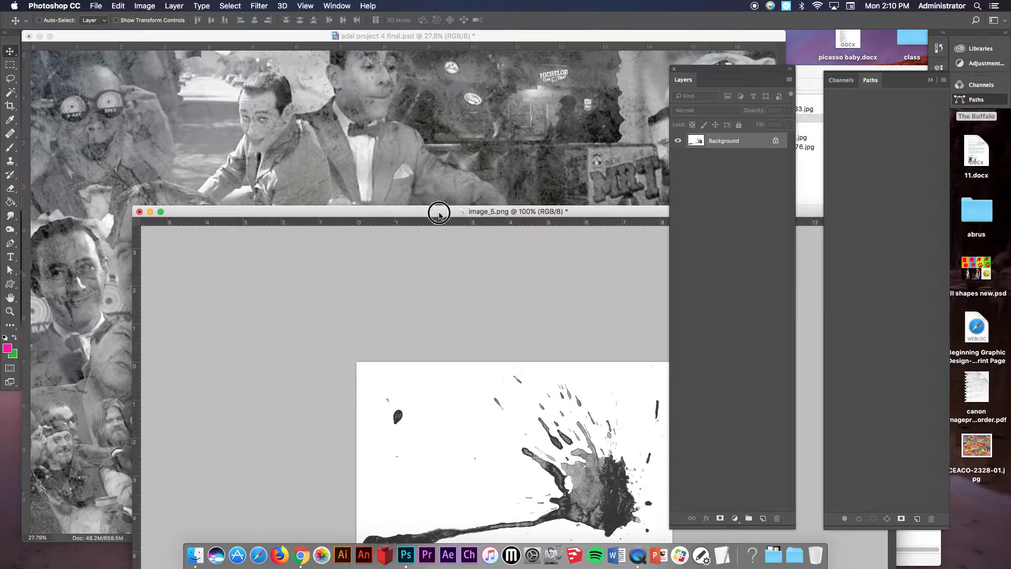
{"action": "left_click_drag", "start_coordinate": [439, 216], "coordinate": [349, 170]}
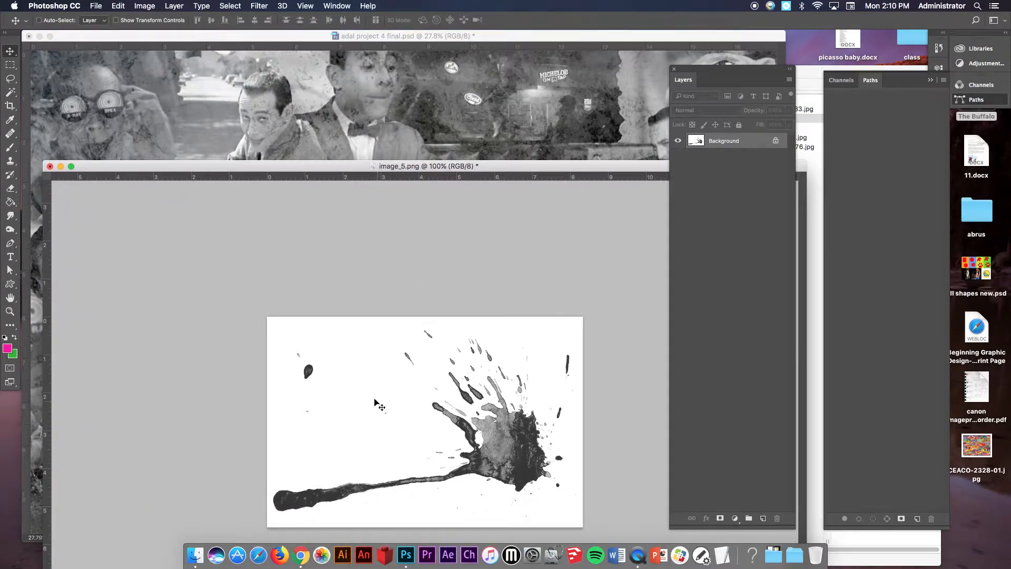
Select the white background of image_5.png with the Magic Wand, grow the selection and invert it to select the splatter
{"action": "left_click_drag", "start_coordinate": [10, 94], "coordinate": [48, 101]}
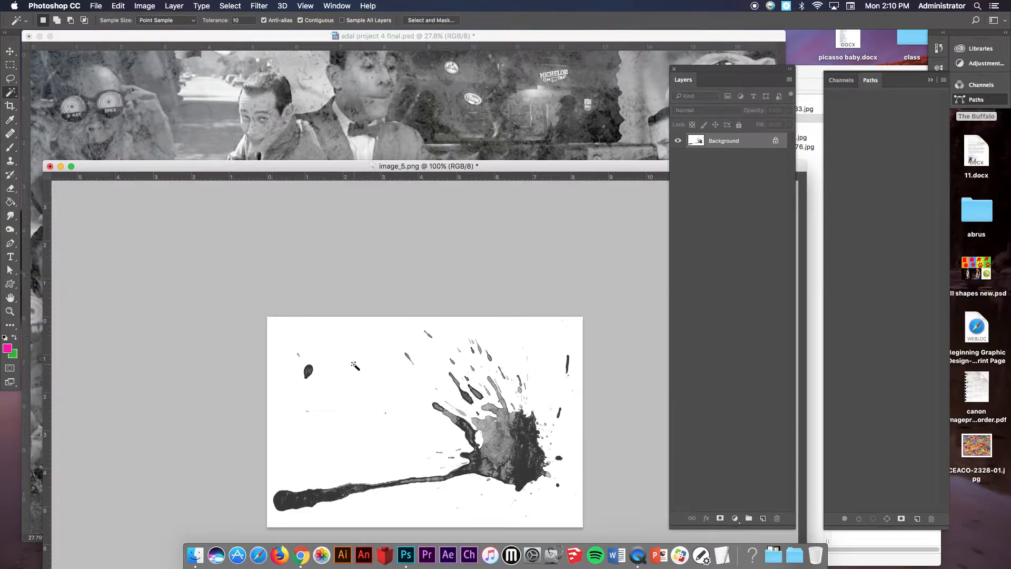
{"action": "left_click", "coordinate": [355, 364]}
{"action": "right_click", "coordinate": [355, 365]}
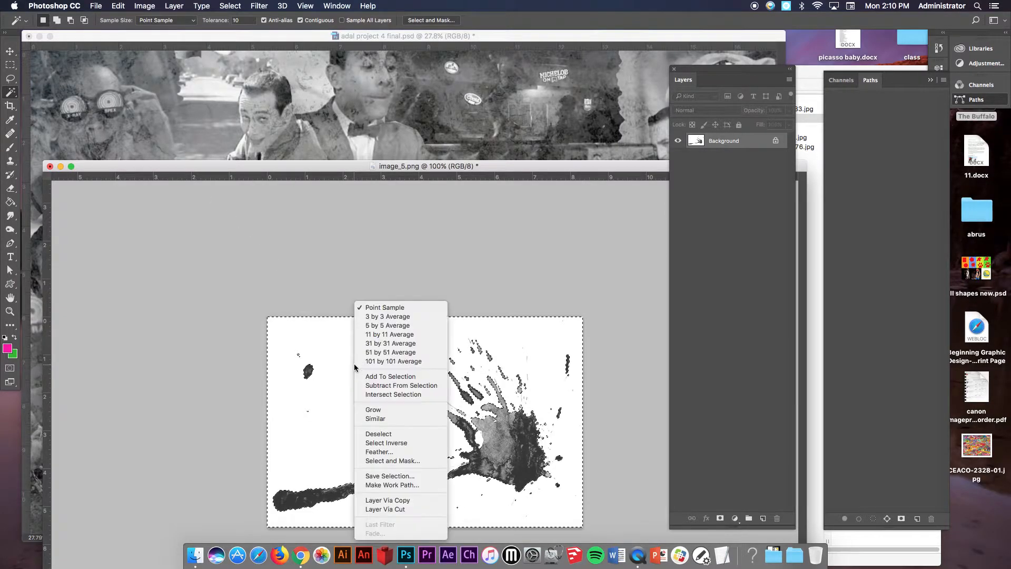
{"action": "left_click", "coordinate": [396, 411]}
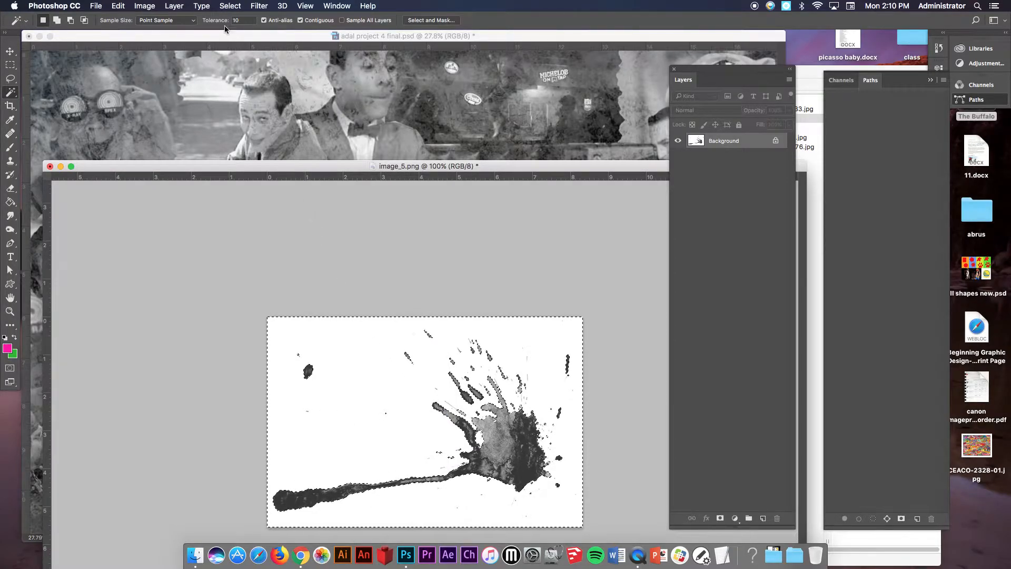
{"action": "left_click", "coordinate": [230, 6]}
{"action": "left_click", "coordinate": [245, 50]}
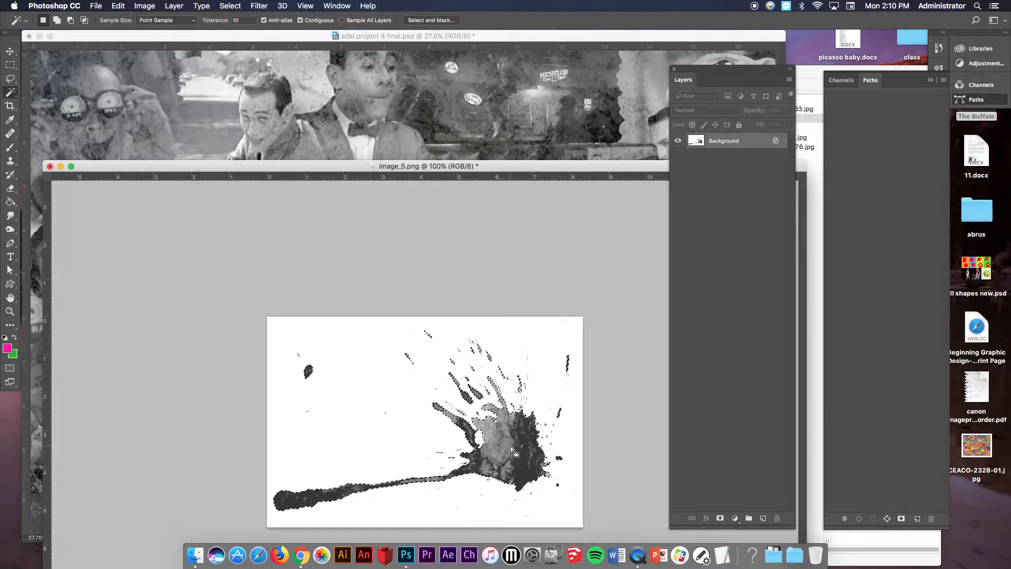
Copy the selected splatter into the collage document as a new layer above the wall texture using the Move tool
{"action": "left_click", "coordinate": [10, 51]}
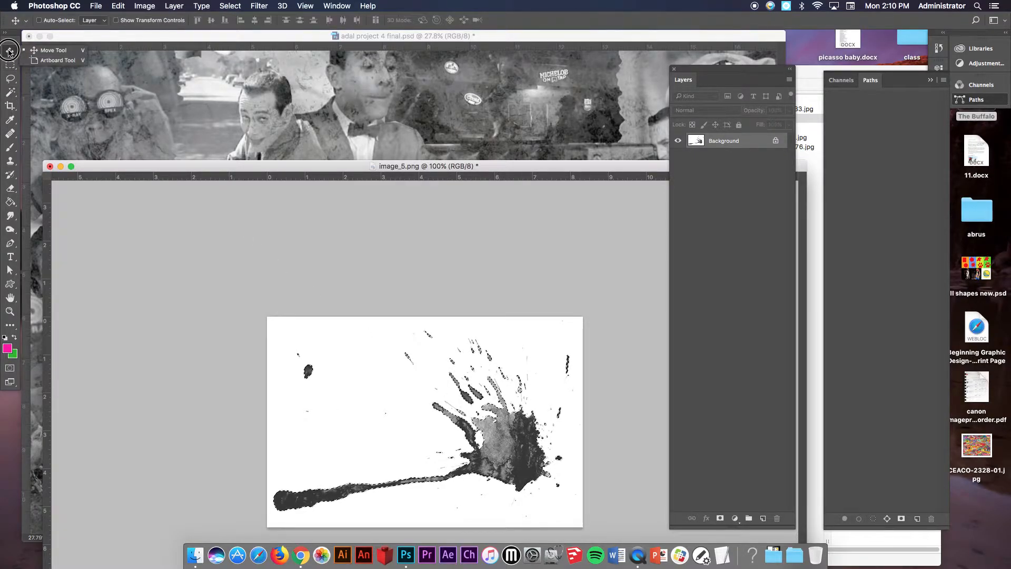
{"action": "left_click", "coordinate": [56, 50]}
{"action": "left_click_drag", "start_coordinate": [506, 448], "coordinate": [834, 498]}
Scale the splatter layer to about 621% and move it to the collage's lower-right corner
{"action": "key", "text": "super+t"}
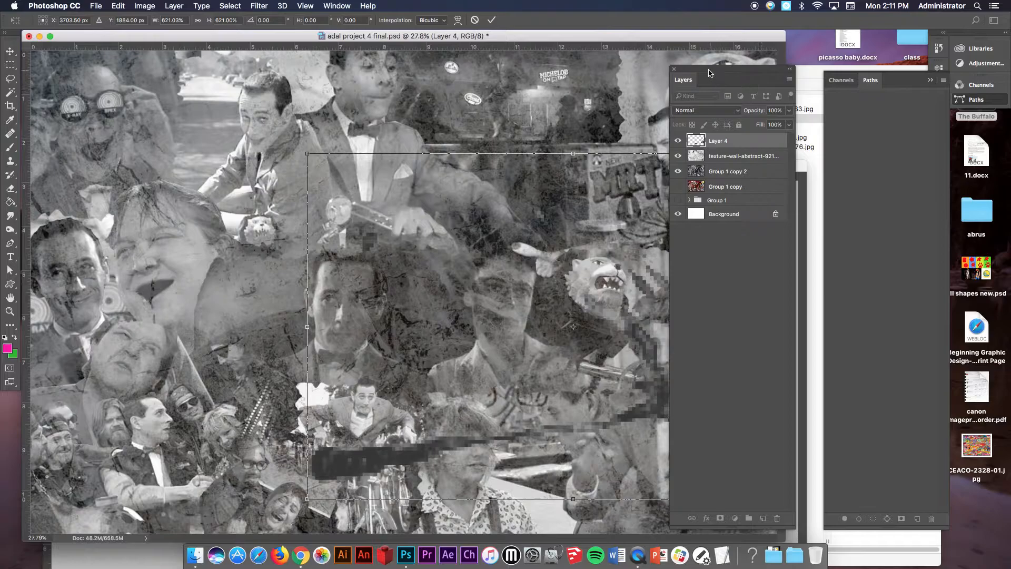
{"action": "left_click_drag", "start_coordinate": [709, 73], "coordinate": [861, 80]}
{"action": "left_click_drag", "start_coordinate": [656, 346], "coordinate": [584, 384]}
{"action": "key", "text": "Return"}
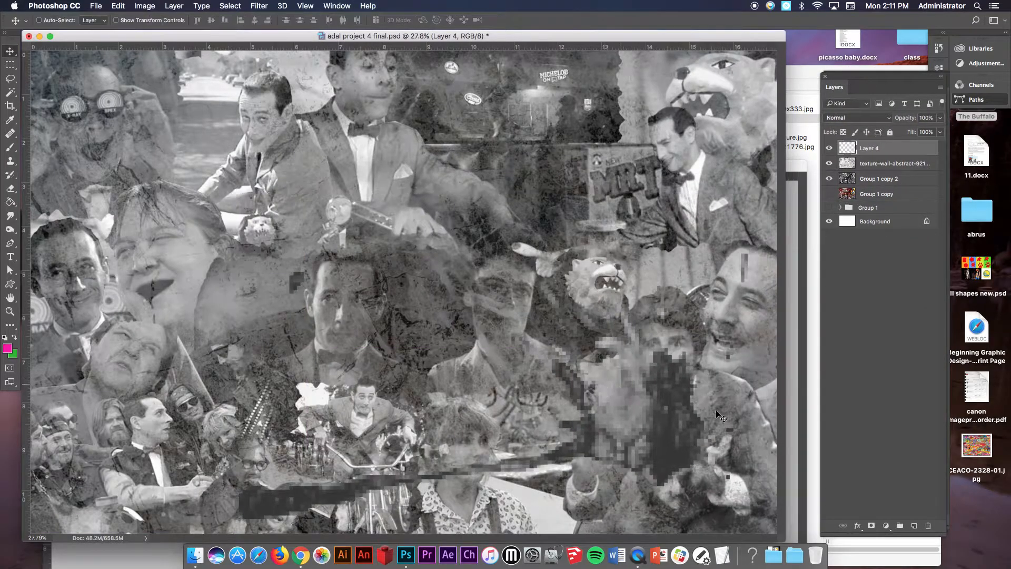
{"action": "left_click_drag", "start_coordinate": [647, 416], "coordinate": [739, 500]}
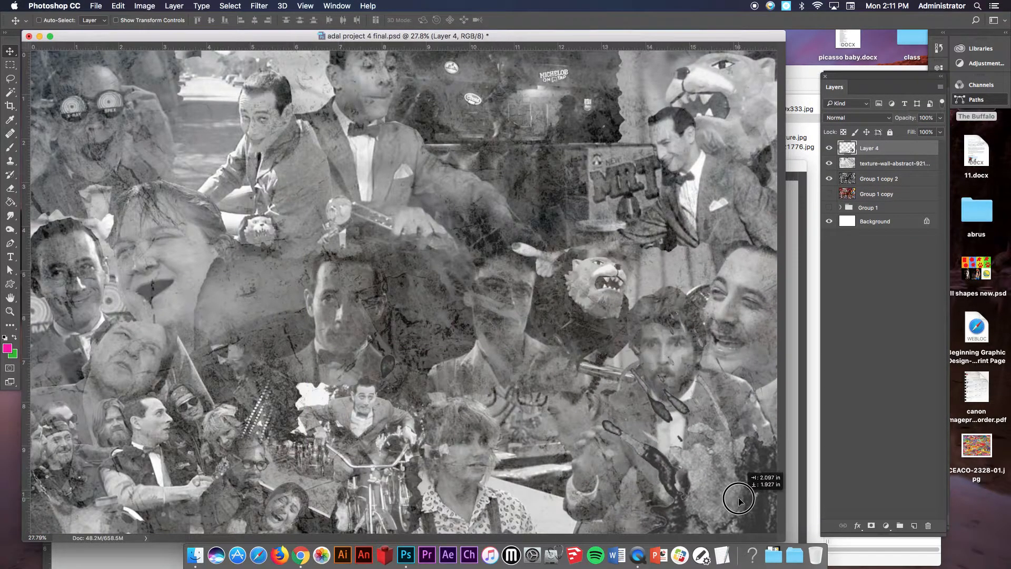
Compare blending modes on the splatter layer, starting from Screen, and set it to Overlay
{"action": "left_click", "coordinate": [869, 122]}
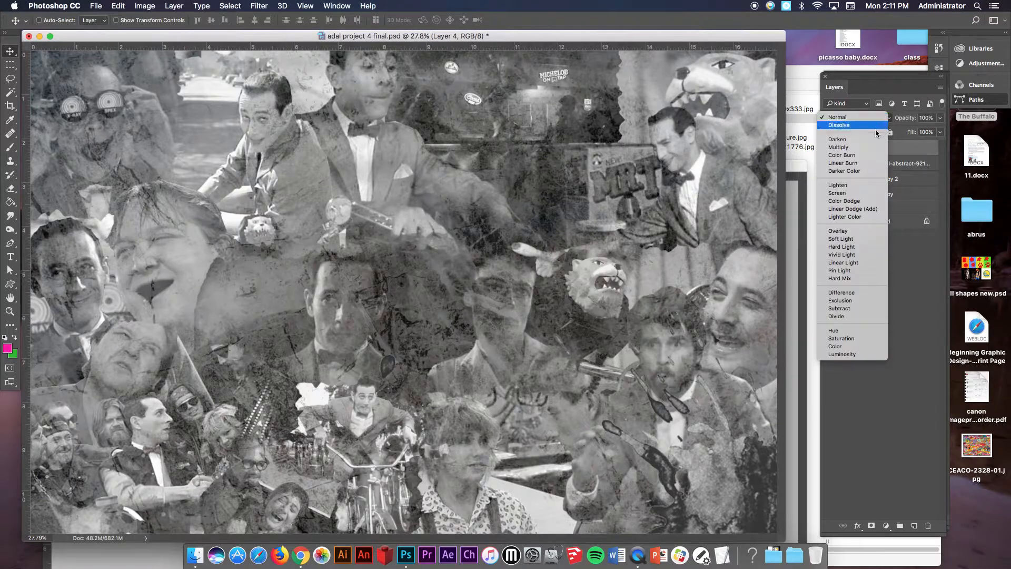
{"action": "left_click", "coordinate": [869, 194]}
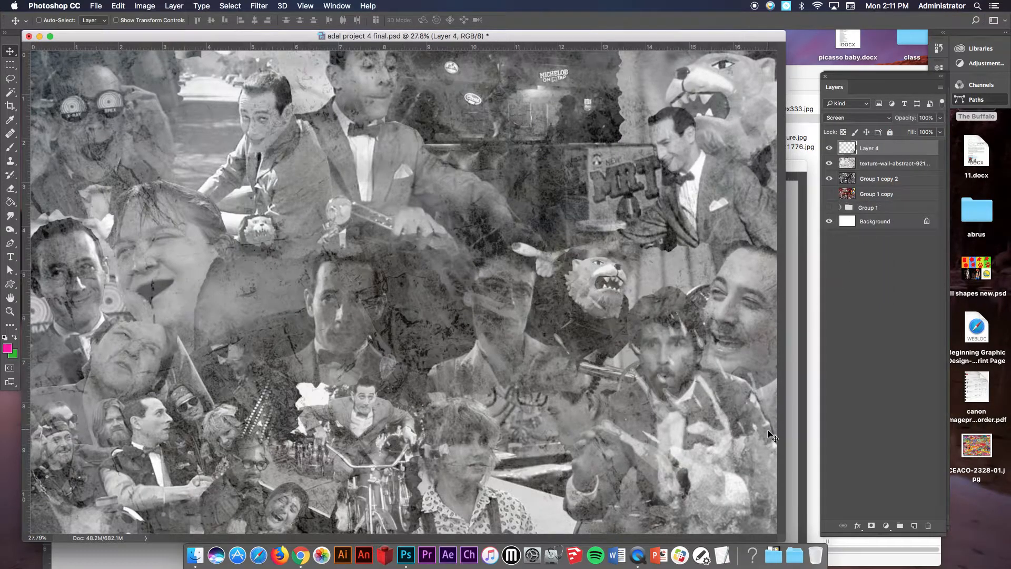
{"action": "key", "text": "shift+equal"}
{"action": "key", "text": "shift+equal"}
{"action": "key", "text": "shift+equal"}
{"action": "key", "text": "shift+equal"}
{"action": "key", "text": "shift+equal"}
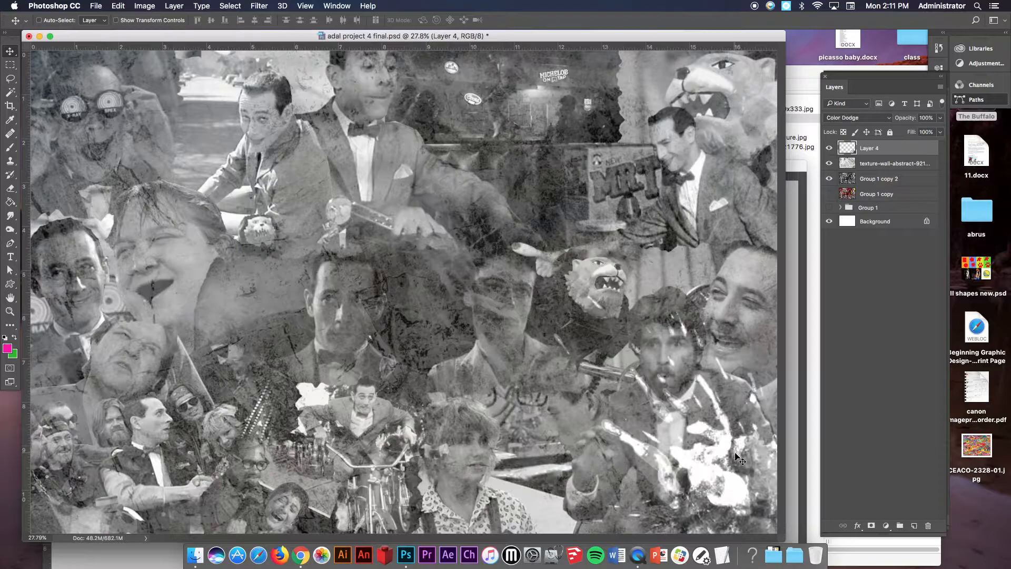
{"action": "key", "text": "shift+minus"}
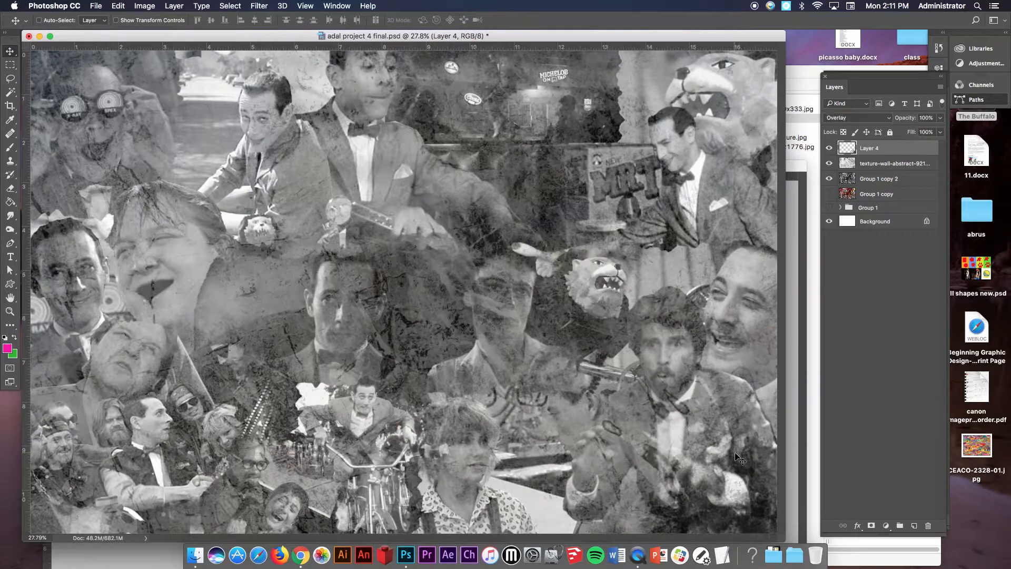
Close image_5.png without saving its changes
{"action": "left_click", "coordinate": [802, 232]}
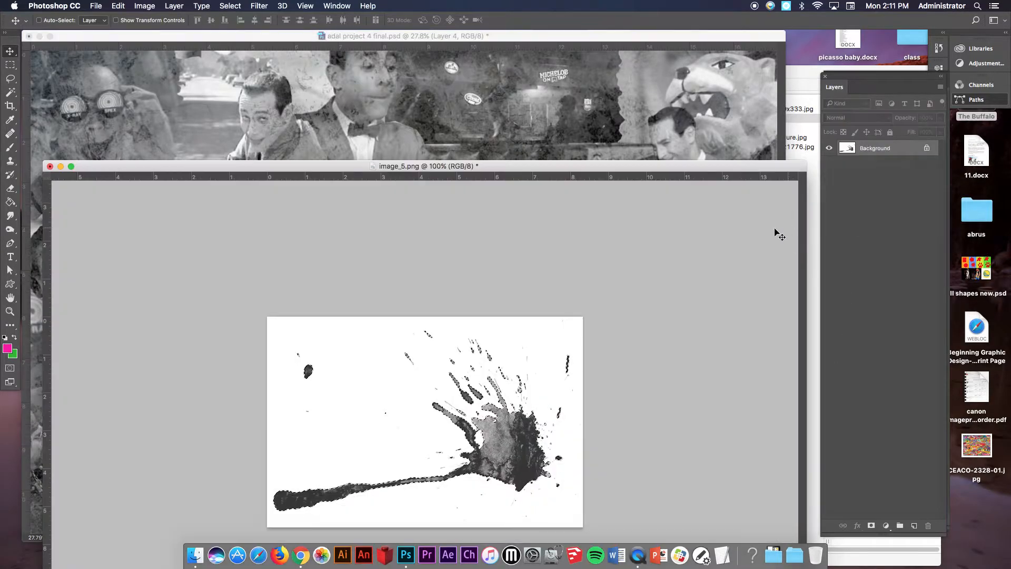
{"action": "key", "text": "super+w"}
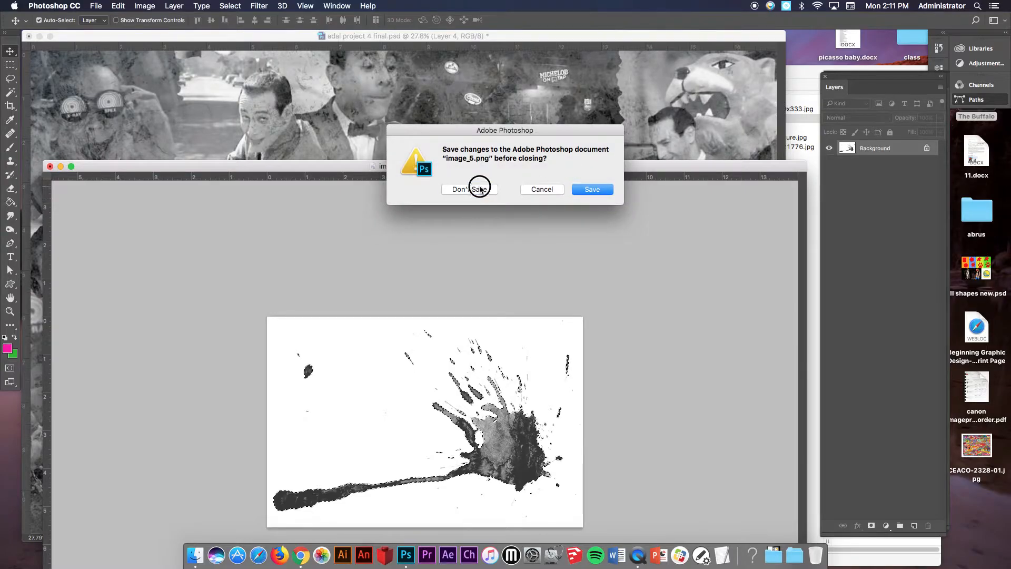
{"action": "left_click", "coordinate": [469, 189]}
Duplicate the splatter layer and place the copy over the left-centre part of the collage
{"action": "left_click_drag", "start_coordinate": [708, 478], "coordinate": [405, 274]}
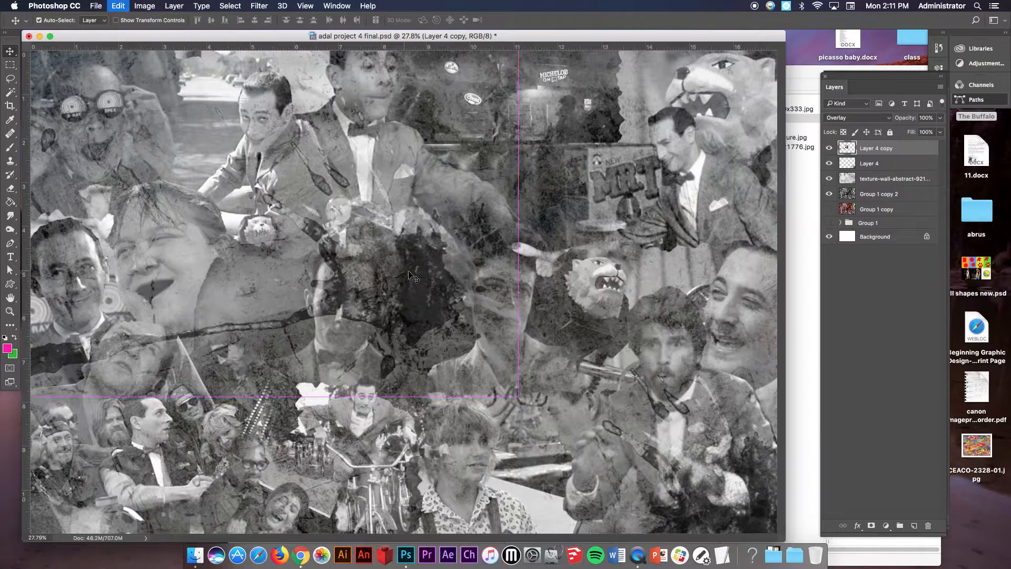
Scale the Layer 4 copy splatter to about 152%, rotate it about -144°, and reposition it across the collage's upper-left and centre area
{"action": "key", "text": "super+t"}
{"action": "left_click_drag", "start_coordinate": [569, 287], "coordinate": [118, 137]}
{"action": "left_click_drag", "start_coordinate": [544, 95], "coordinate": [830, 23]}
{"action": "left_click_drag", "start_coordinate": [356, 198], "coordinate": [225, 264]}
{"action": "left_click_drag", "start_coordinate": [711, 297], "coordinate": [462, 351]}
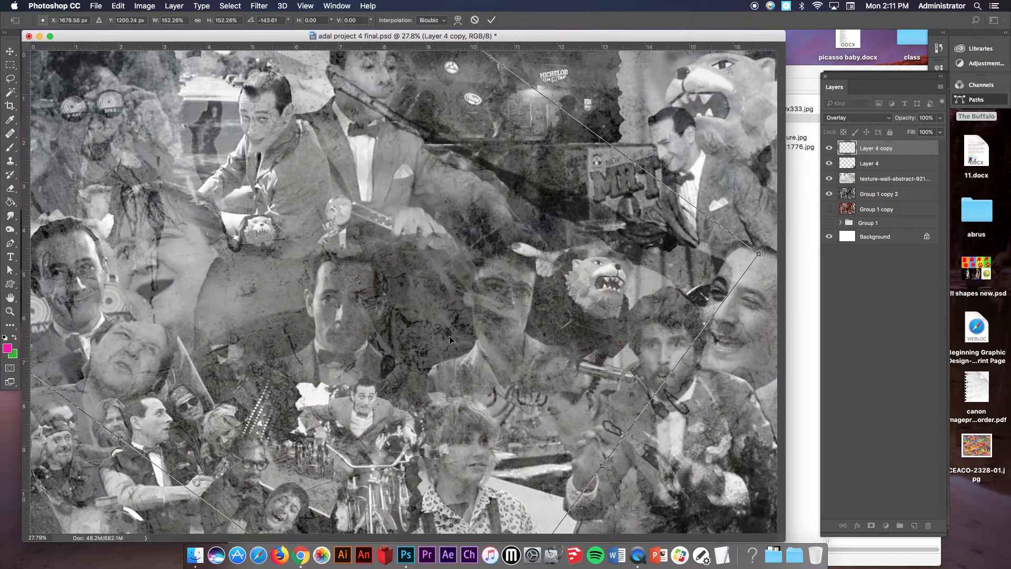
{"action": "left_click_drag", "start_coordinate": [401, 286], "coordinate": [358, 262]}
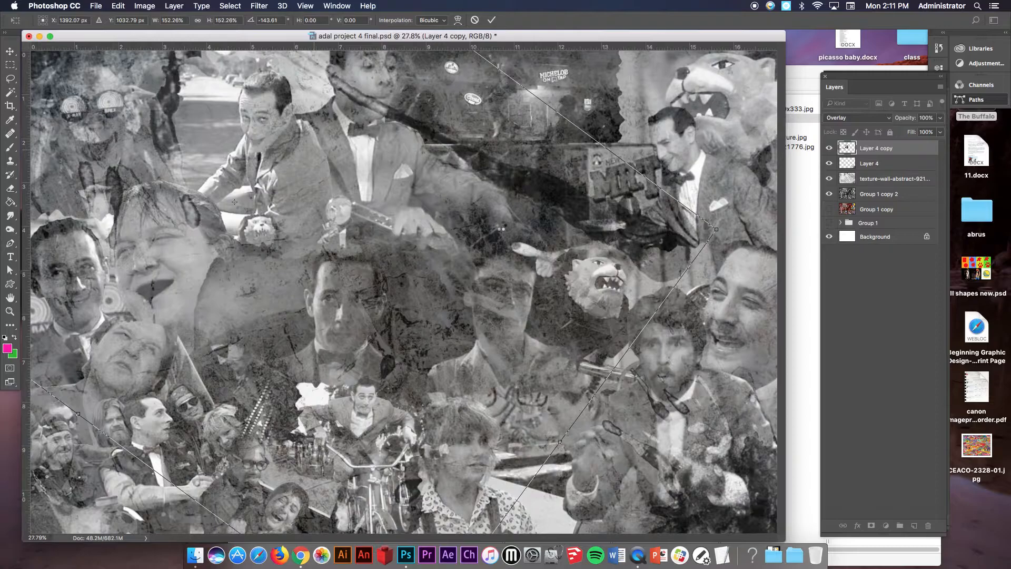
{"action": "key", "text": "Return"}
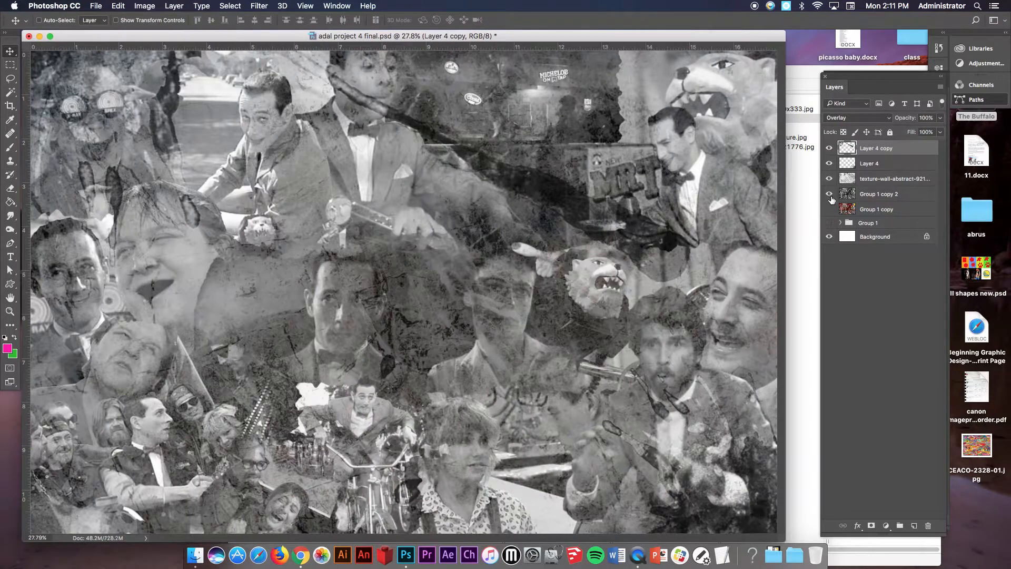
Hide and reshow Layer 4 copy and Layer 4 in turn to compare the collage with and without each splatter
{"action": "left_click", "coordinate": [830, 150]}
{"action": "left_click", "coordinate": [830, 149]}
{"action": "left_click", "coordinate": [830, 165]}
{"action": "left_click", "coordinate": [829, 165]}
Switch to Finder and open 02.jpg from the Part 2 blobs and splatters folder in Adobe Photoshop CC 2017
{"action": "left_click", "coordinate": [788, 198]}
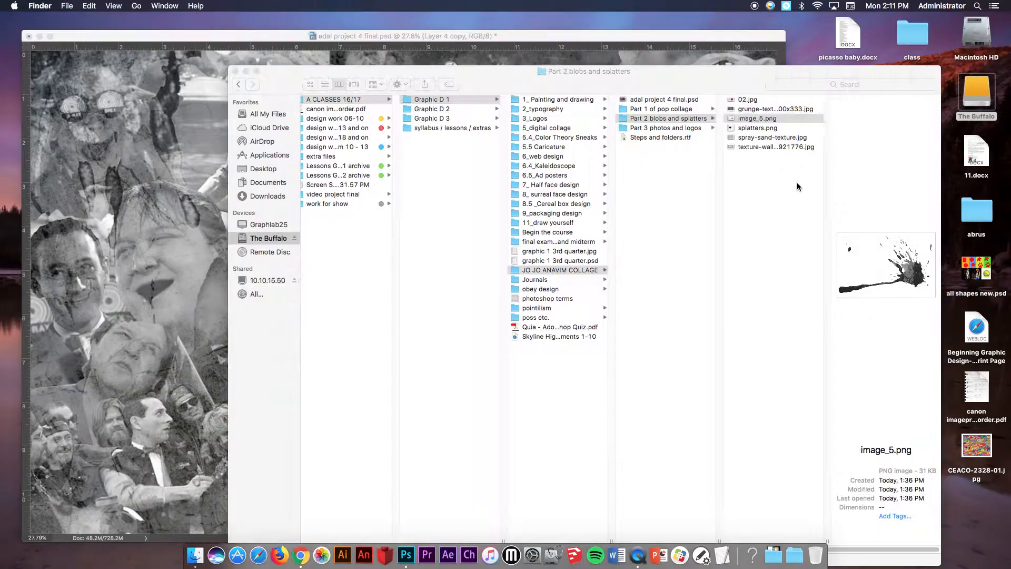
{"action": "left_click", "coordinate": [761, 109]}
{"action": "left_click", "coordinate": [752, 99]}
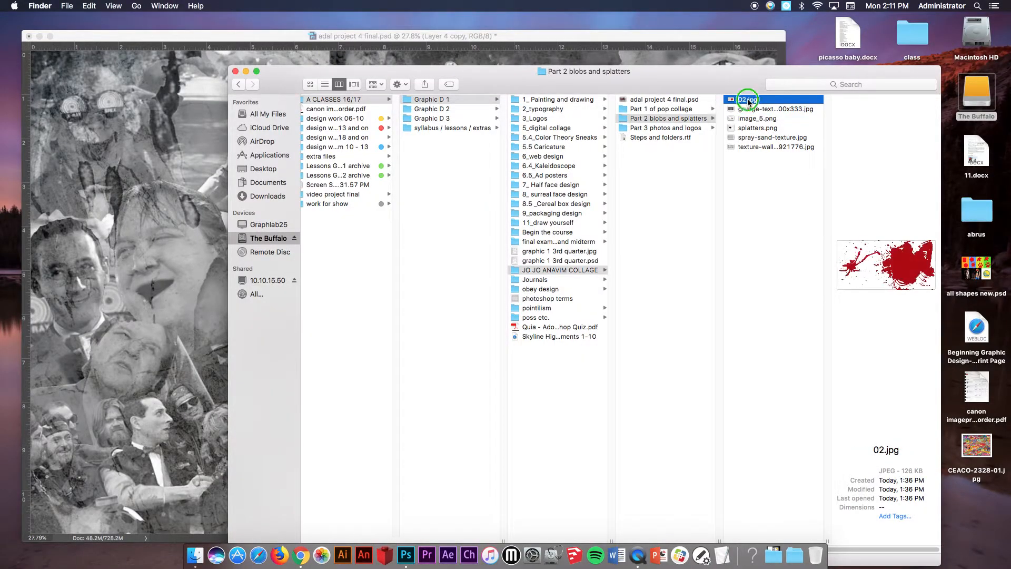
{"action": "right_click", "coordinate": [748, 99]}
{"action": "mouse_move", "coordinate": [773, 116]}
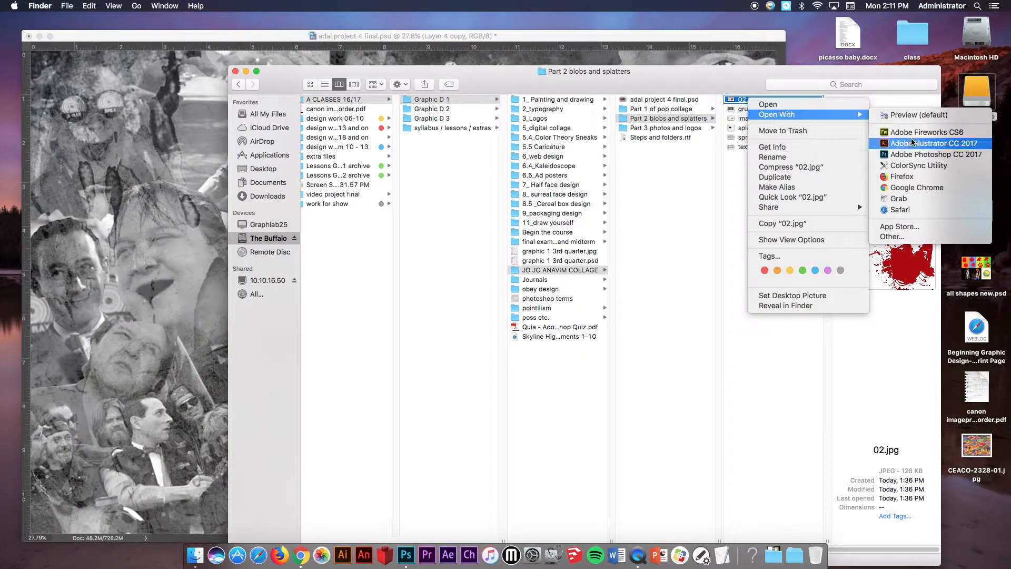
{"action": "left_click", "coordinate": [914, 154]}
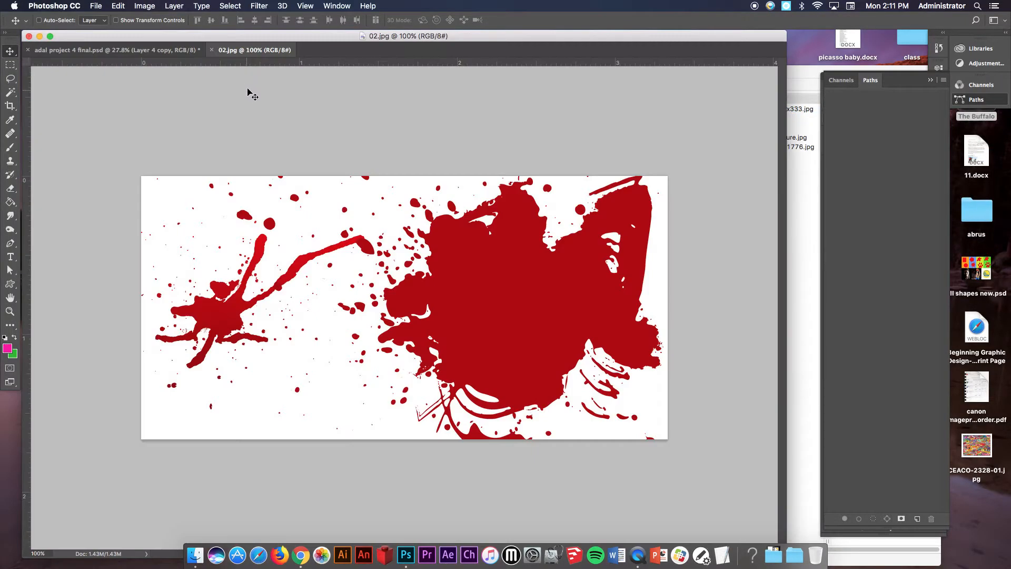
Select the red splatters in 02.jpg with the Magic Wand and Similar, and float its window over the collage
{"action": "left_click", "coordinate": [11, 94]}
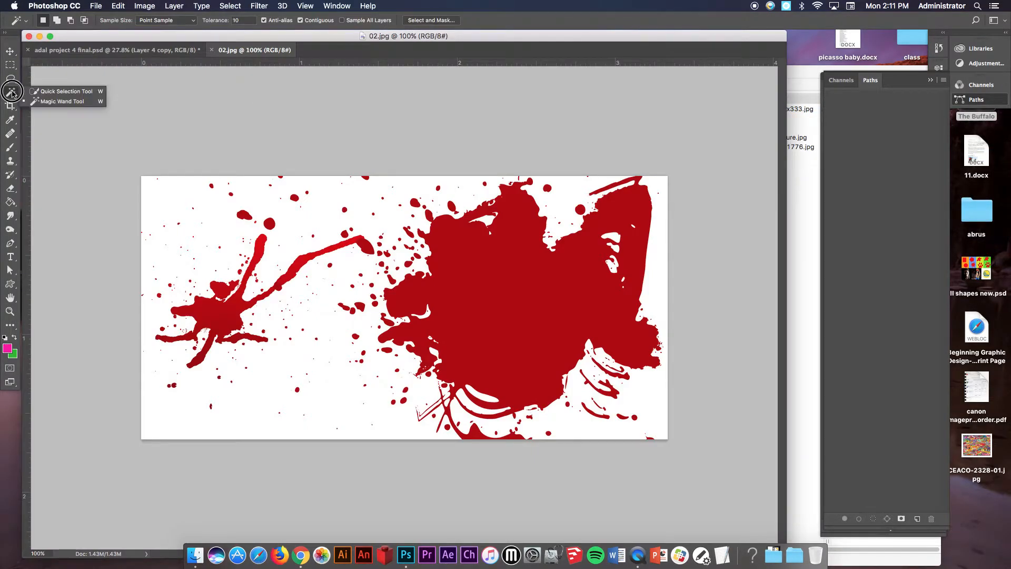
{"action": "left_click", "coordinate": [50, 101]}
{"action": "left_click", "coordinate": [518, 249]}
{"action": "right_click", "coordinate": [519, 248]}
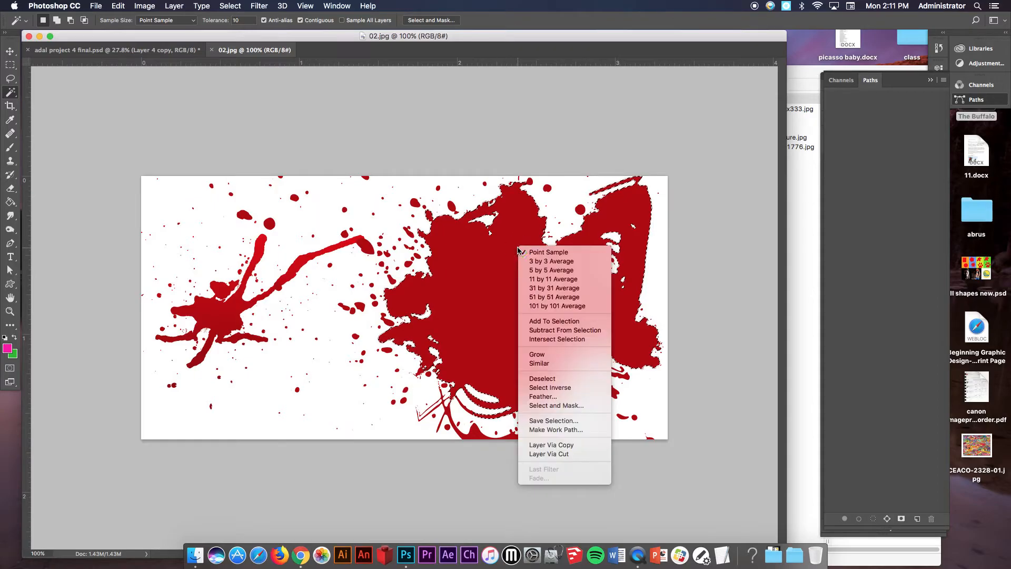
{"action": "left_click", "coordinate": [563, 363]}
{"action": "left_click_drag", "start_coordinate": [255, 50], "coordinate": [498, 158]}
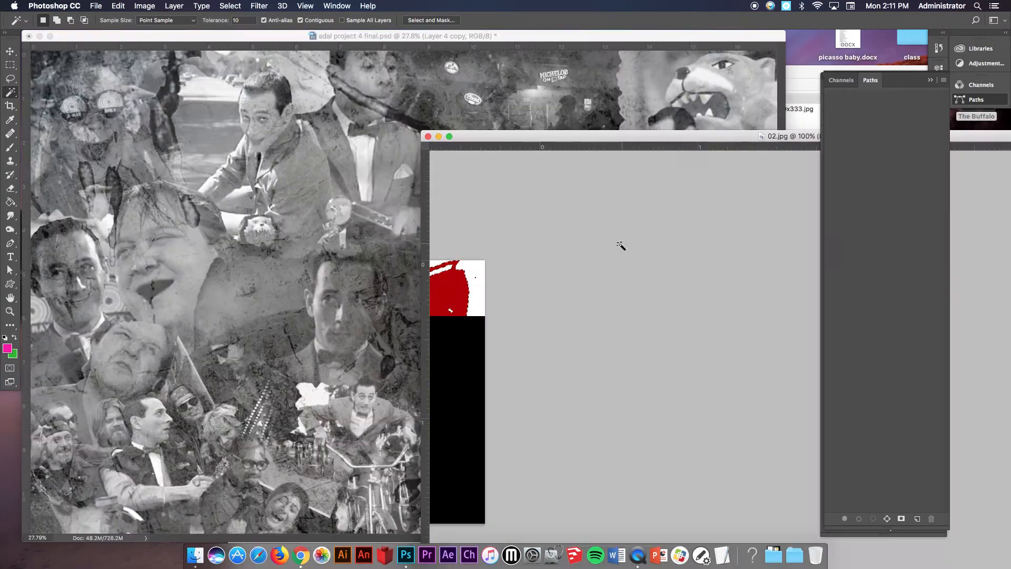
{"action": "left_click", "coordinate": [11, 51]}
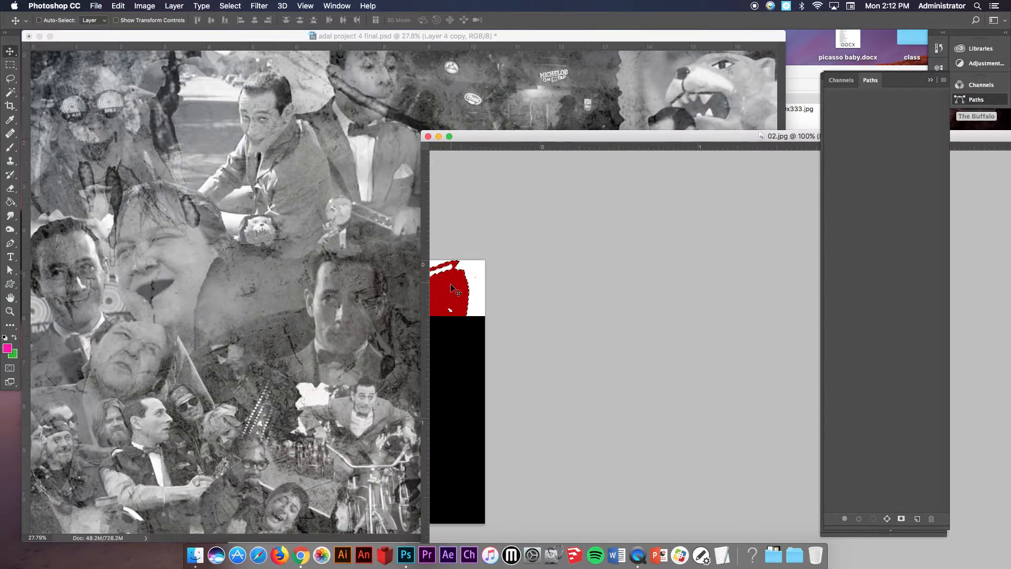
Try to copy the splatter from 02.jpg into the collage, undo it, and return to the 02.jpg window
{"action": "left_click_drag", "start_coordinate": [308, 197], "coordinate": [316, 197]}
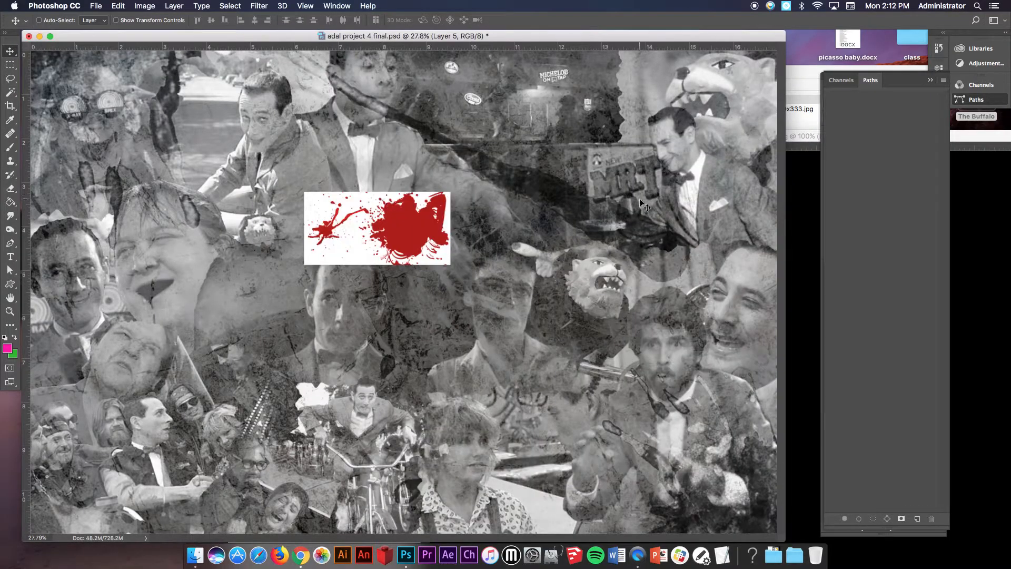
{"action": "key", "text": "super+z"}
{"action": "left_click", "coordinate": [790, 295]}
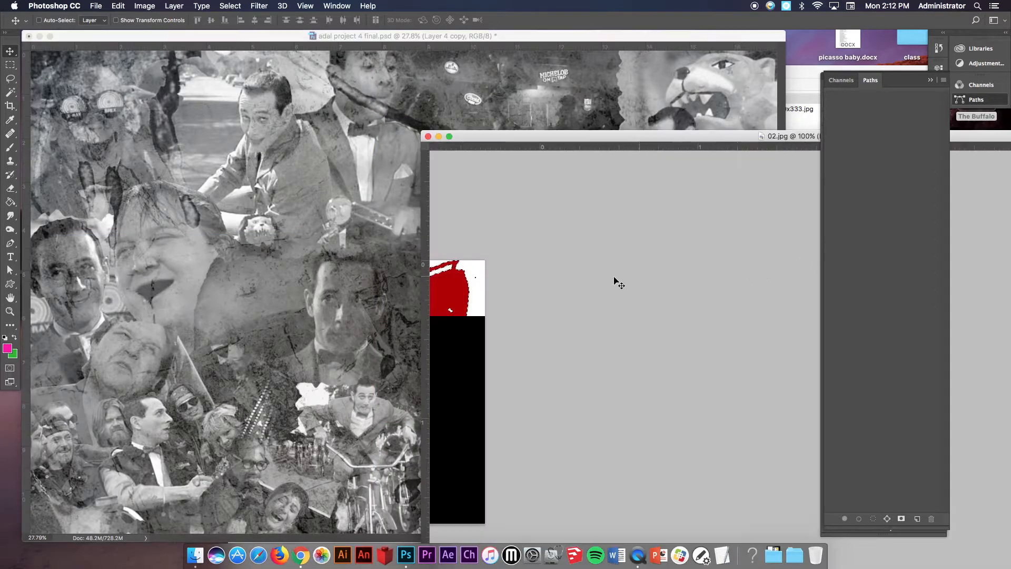
Copy the selected red splatters from 02.jpg into the collage and close 02.jpg
{"action": "key", "text": "super+0"}
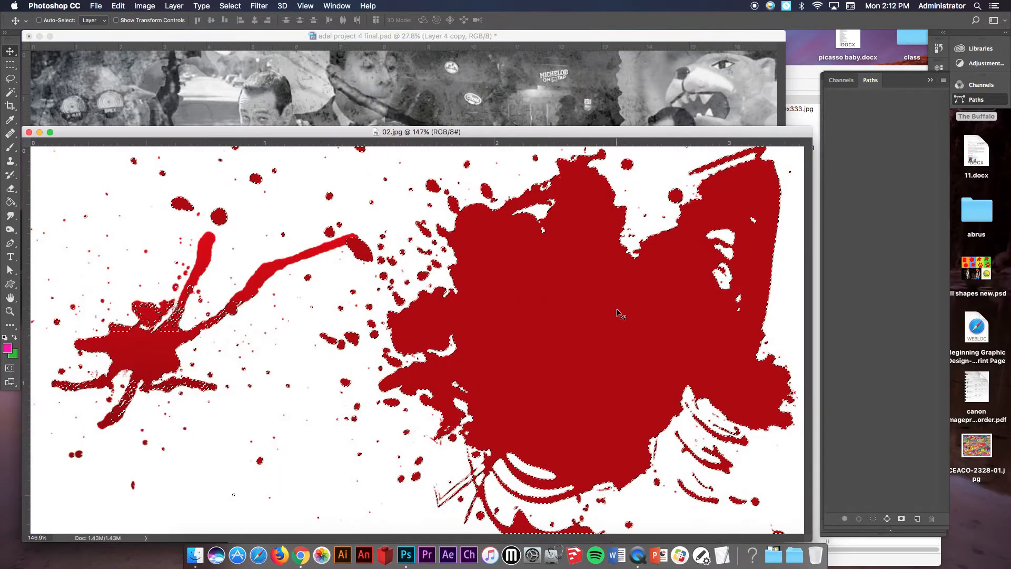
{"action": "left_click_drag", "start_coordinate": [535, 274], "coordinate": [543, 191]}
{"action": "left_click", "coordinate": [795, 153]}
{"action": "key", "text": "super+w"}
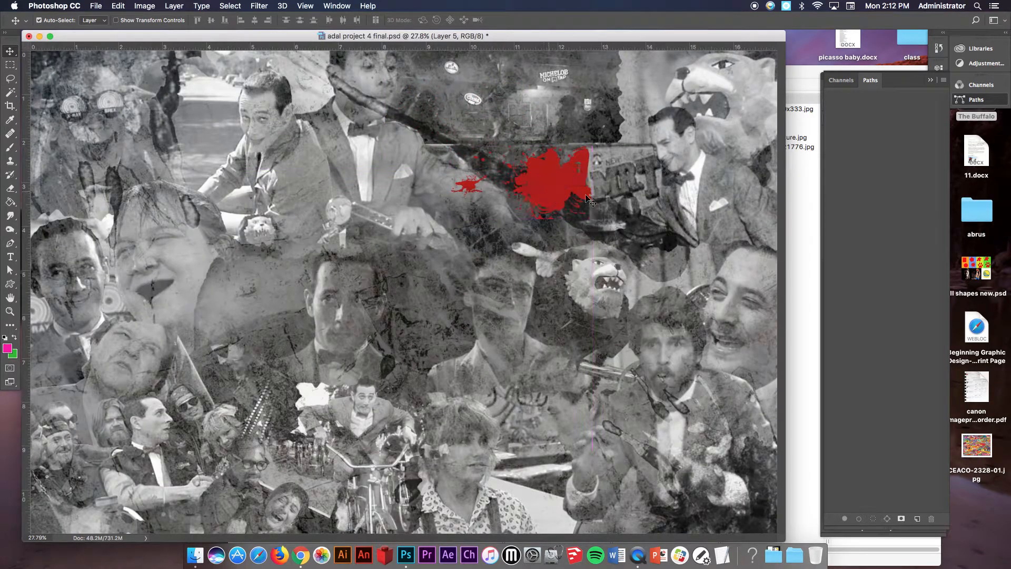
Enlarge the red splatter layer, tilt it slightly, and move it to the collage's upper-right corner
{"action": "key", "text": "super+t"}
{"action": "left_click_drag", "start_coordinate": [632, 240], "coordinate": [882, 413]}
{"action": "left_click_drag", "start_coordinate": [575, 468], "coordinate": [608, 485]}
{"action": "left_click_drag", "start_coordinate": [686, 234], "coordinate": [696, 103]}
{"action": "key", "text": "Return"}
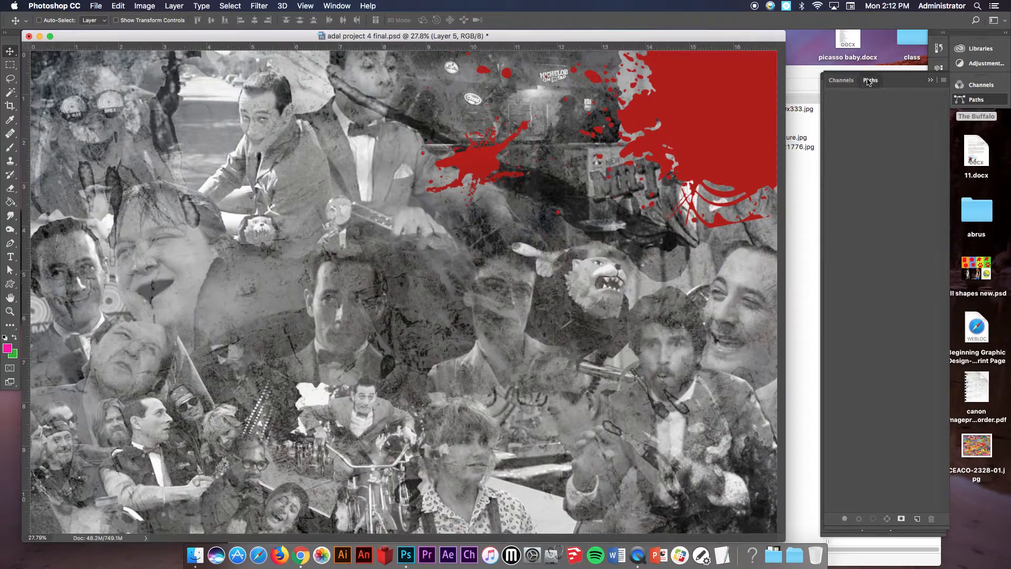
Compare blending modes such as Dissolve, Darken and Lighten on the red splatter layer, and set it to Overlay
{"action": "key", "text": "F7"}
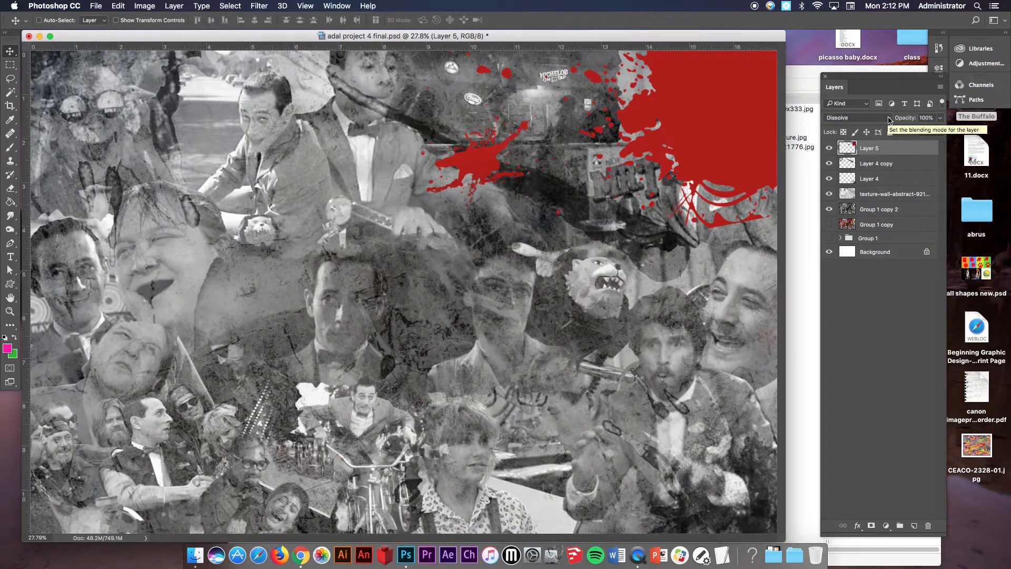
{"action": "scroll", "coordinate": [889, 121], "scroll_direction": "down", "scroll_amount": 1}
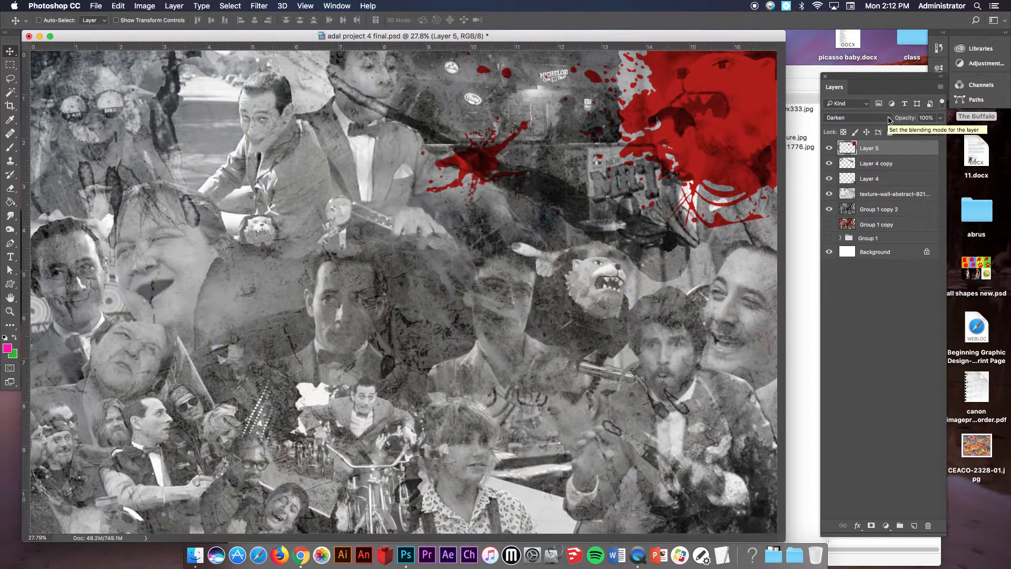
{"action": "scroll", "coordinate": [890, 120], "scroll_direction": "down", "scroll_amount": 5}
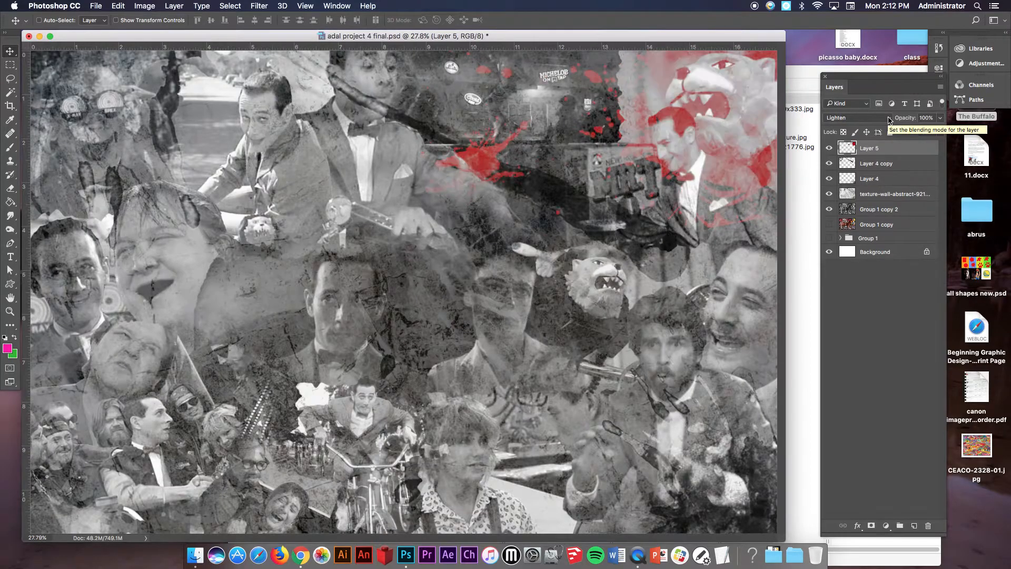
{"action": "scroll", "coordinate": [889, 120], "scroll_direction": "down", "scroll_amount": 6}
{"action": "scroll", "coordinate": [890, 120], "scroll_direction": "up", "scroll_amount": 1}
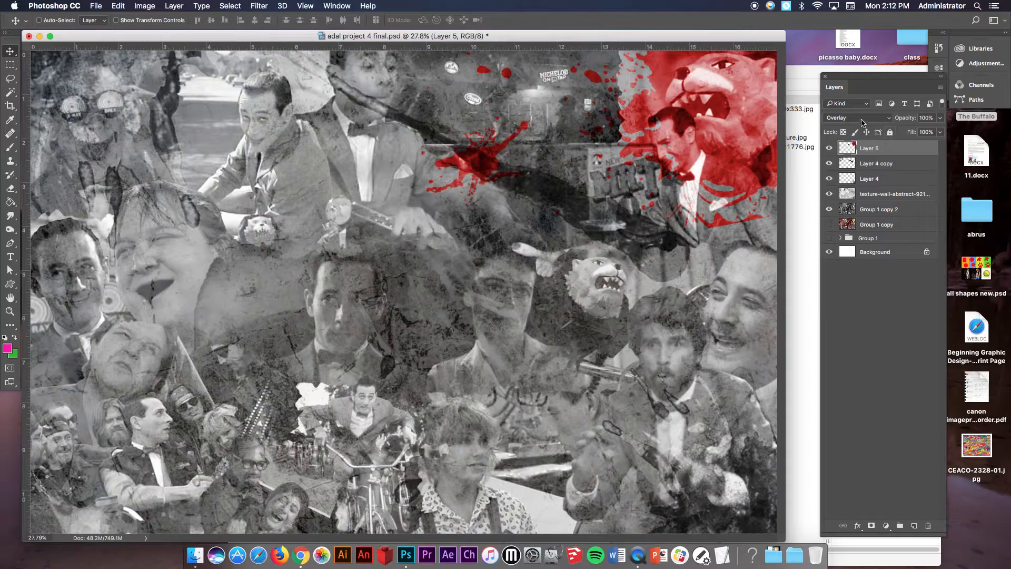
Duplicate the red splatter layer, scale the copy to about 139%, rotate it about 143°, and place it over the collage's lower-left area
{"action": "left_click_drag", "start_coordinate": [735, 115], "coordinate": [303, 448], "text": "alt"}
{"action": "key", "text": "super+t"}
{"action": "left_click_drag", "start_coordinate": [341, 415], "coordinate": [74, 473]}
{"action": "left_click_drag", "start_coordinate": [195, 206], "coordinate": [277, 16], "text": "shift"}
{"action": "left_click_drag", "start_coordinate": [190, 272], "coordinate": [221, 273]}
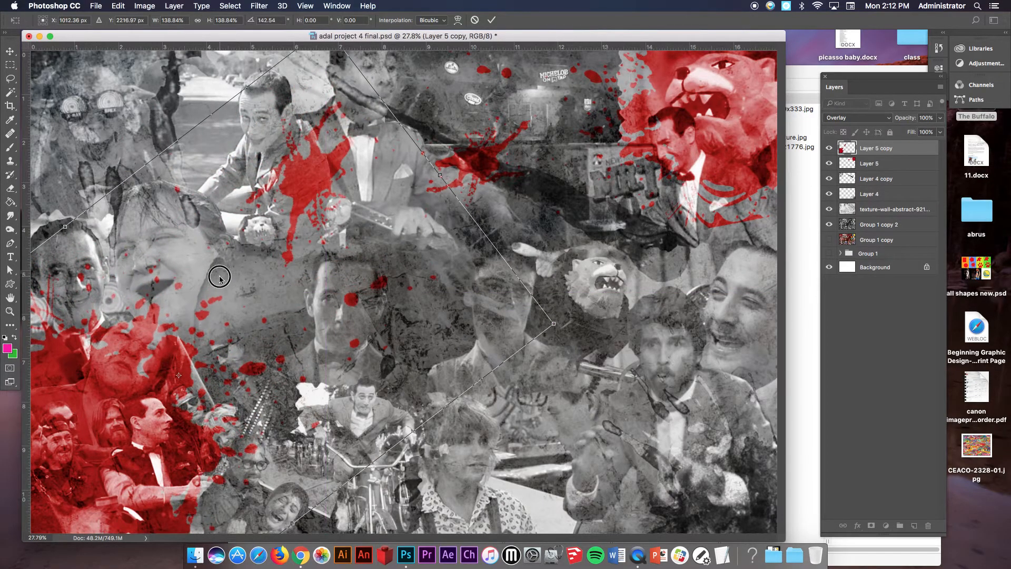
{"action": "key", "text": "Return"}
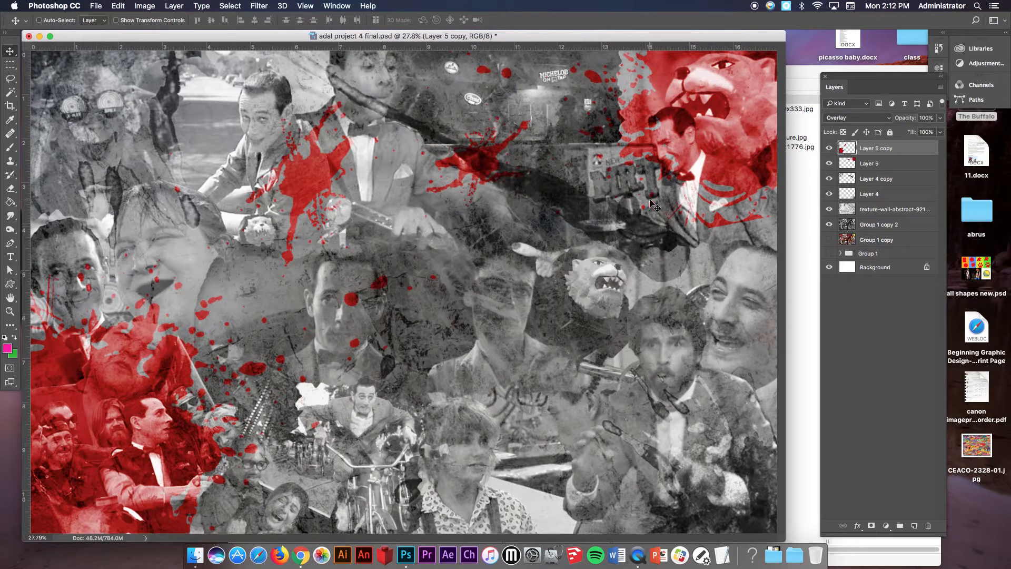
{"action": "left_click", "coordinate": [856, 118]}
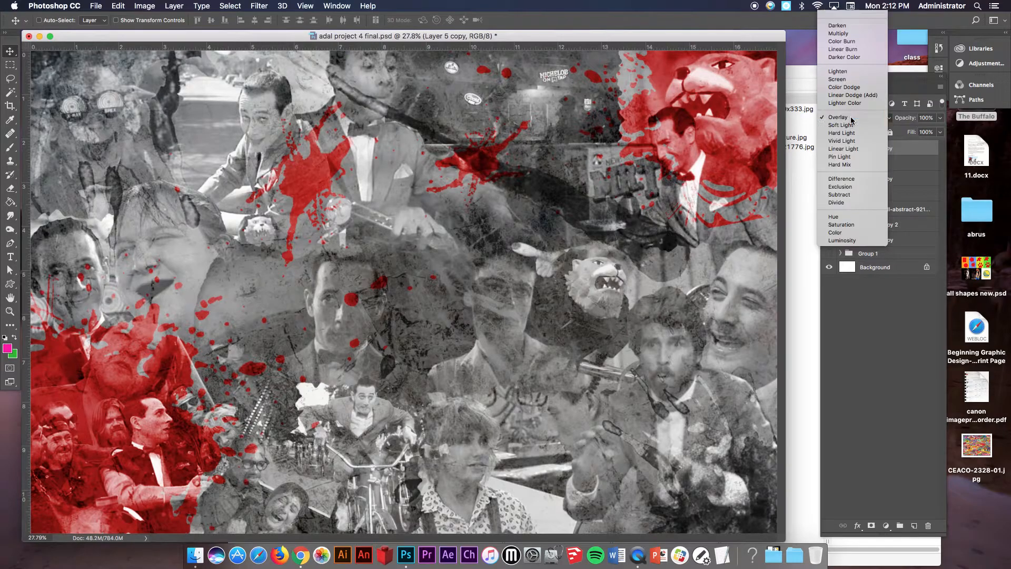
{"action": "left_click", "coordinate": [853, 119]}
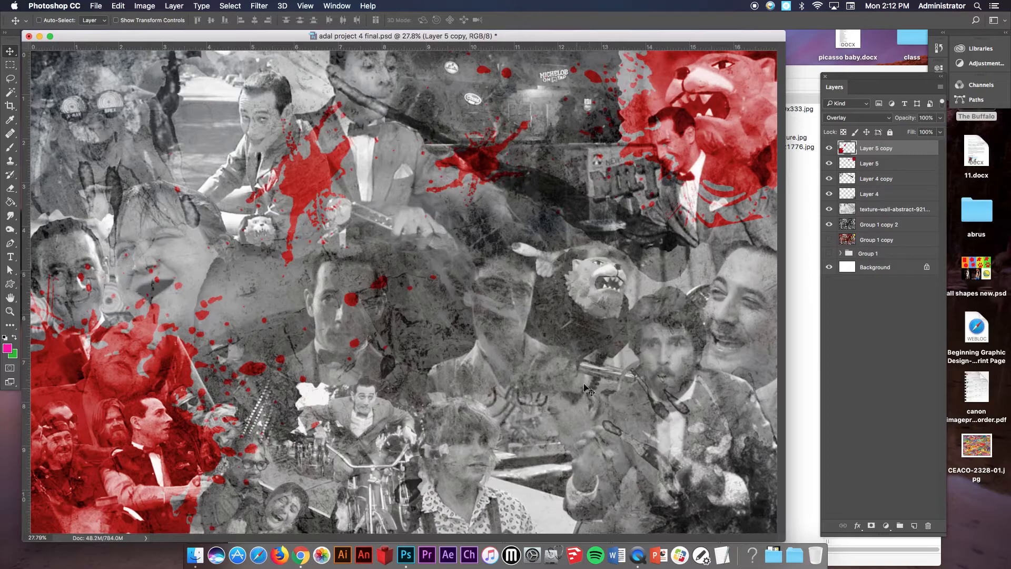
Apply a green Color Overlay at 100% opacity with the Multiply blend mode to the Group 1 copy 2 layer
{"action": "left_click", "coordinate": [884, 225]}
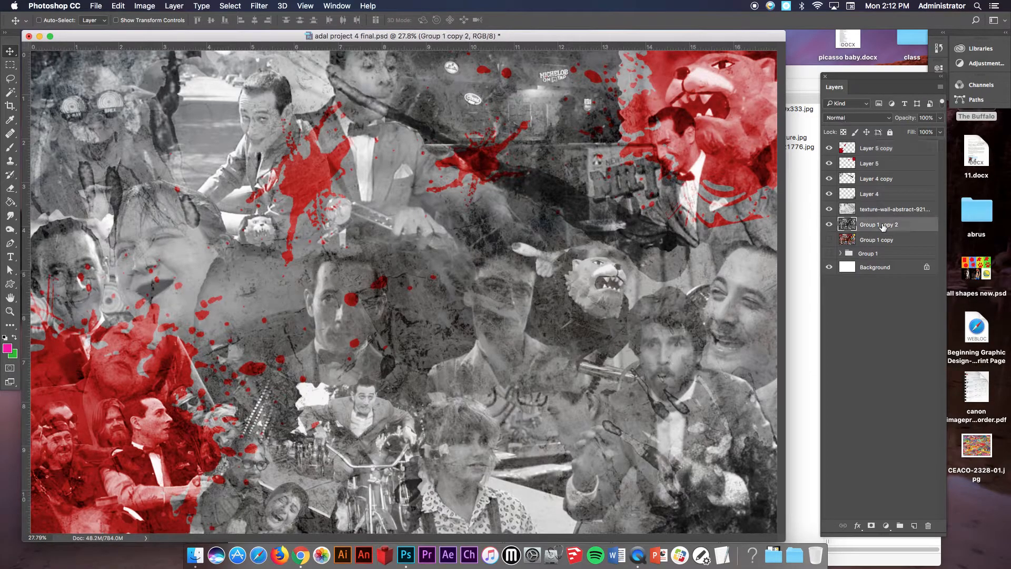
{"action": "double_click", "coordinate": [922, 228]}
{"action": "left_click_drag", "start_coordinate": [236, 23], "coordinate": [803, 63]}
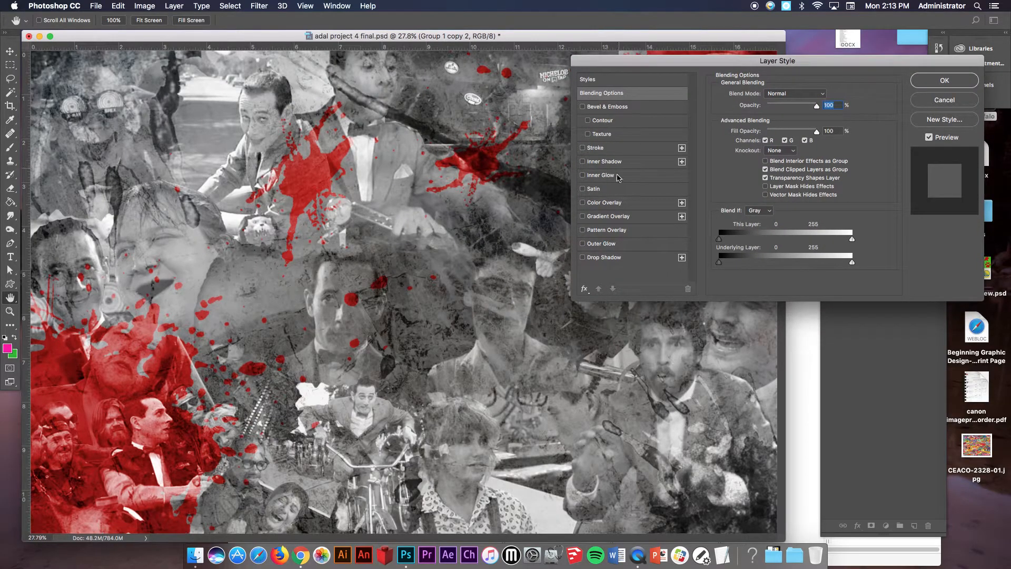
{"action": "left_click", "coordinate": [604, 202]}
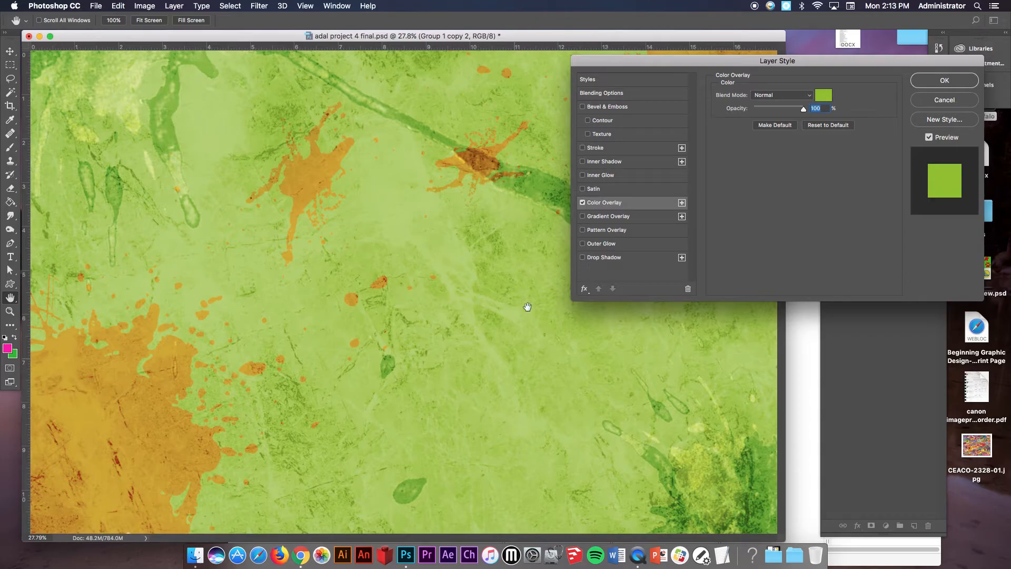
{"action": "left_click_drag", "start_coordinate": [829, 68], "coordinate": [751, 64]}
{"action": "left_click", "coordinate": [729, 106]}
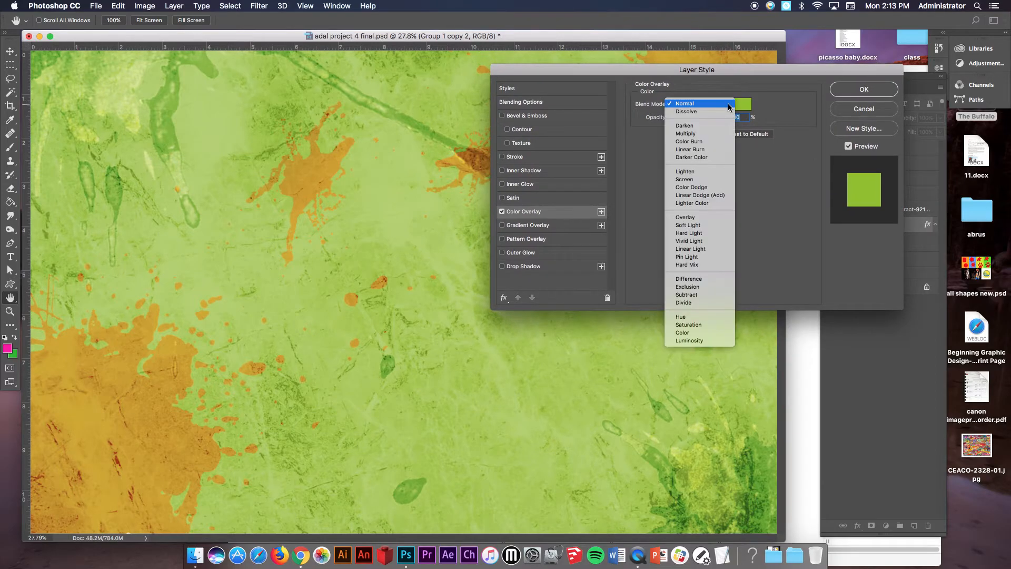
{"action": "left_click", "coordinate": [704, 135]}
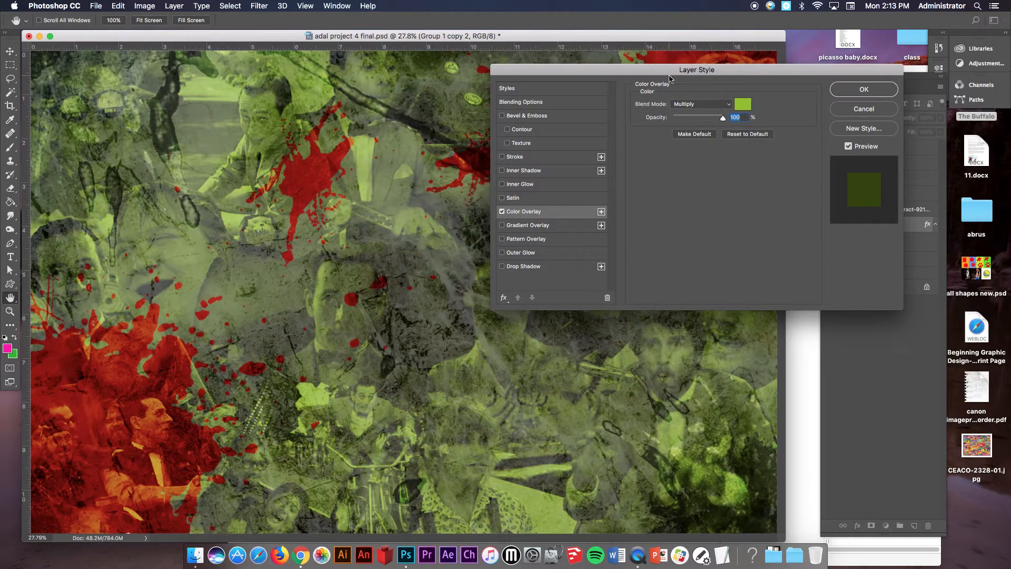
{"action": "left_click_drag", "start_coordinate": [690, 69], "coordinate": [707, 119]}
{"action": "left_click", "coordinate": [876, 138]}
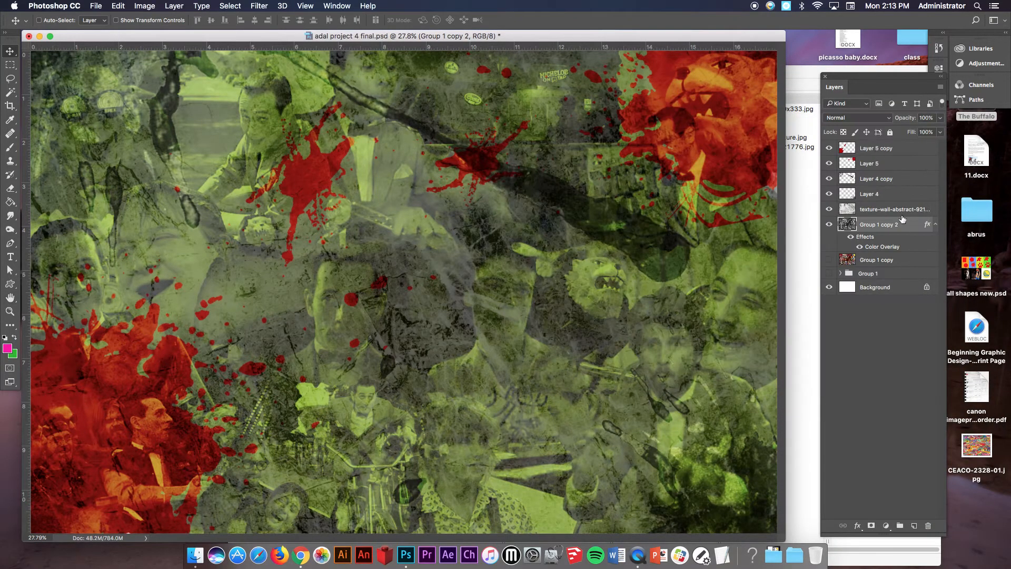
Hide the Group 1 copy 2 layer, and show and select the full-colour Group 1 copy layer
{"action": "left_click", "coordinate": [830, 225]}
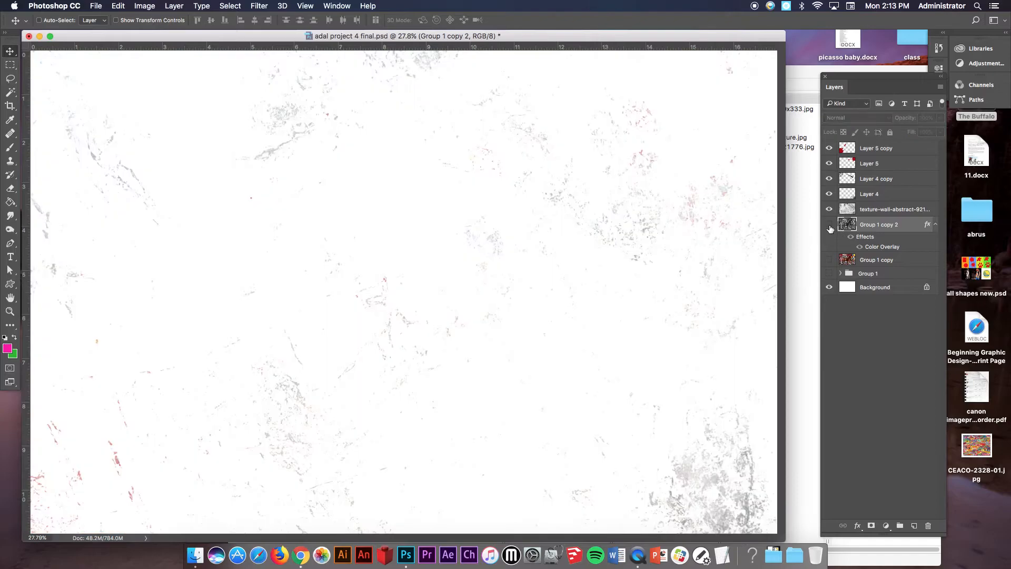
{"action": "left_click", "coordinate": [829, 260]}
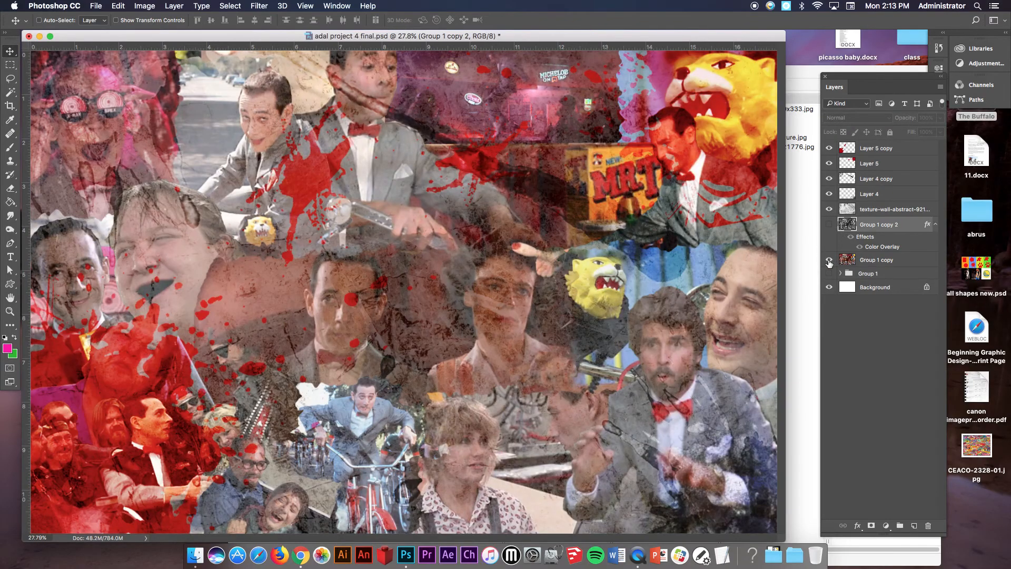
{"action": "left_click", "coordinate": [871, 261]}
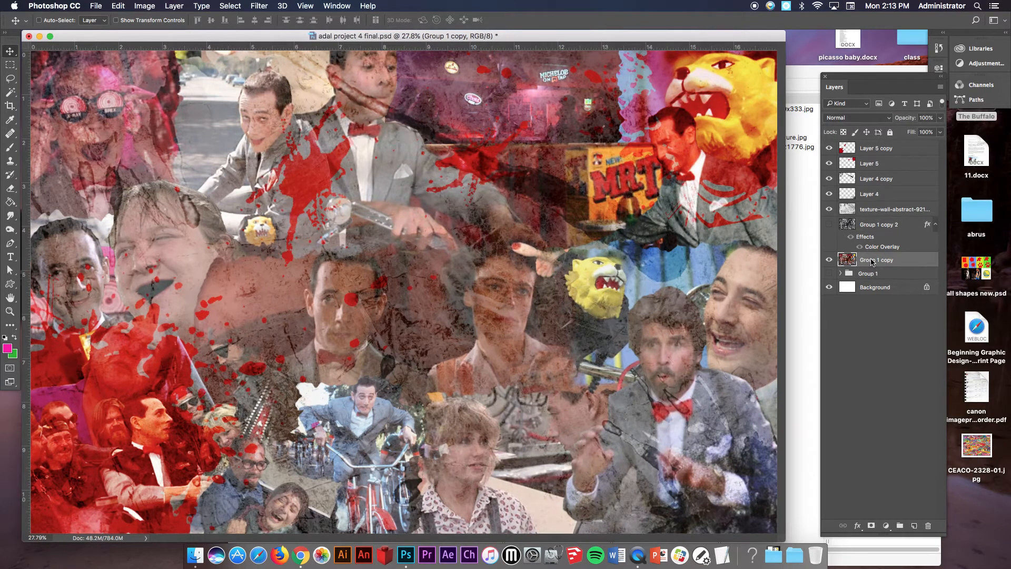
Apply a green Color Overlay at 100% opacity with the Soft Light blend mode to the Group 1 copy layer
{"action": "double_click", "coordinate": [915, 260]}
{"action": "left_click", "coordinate": [553, 260]}
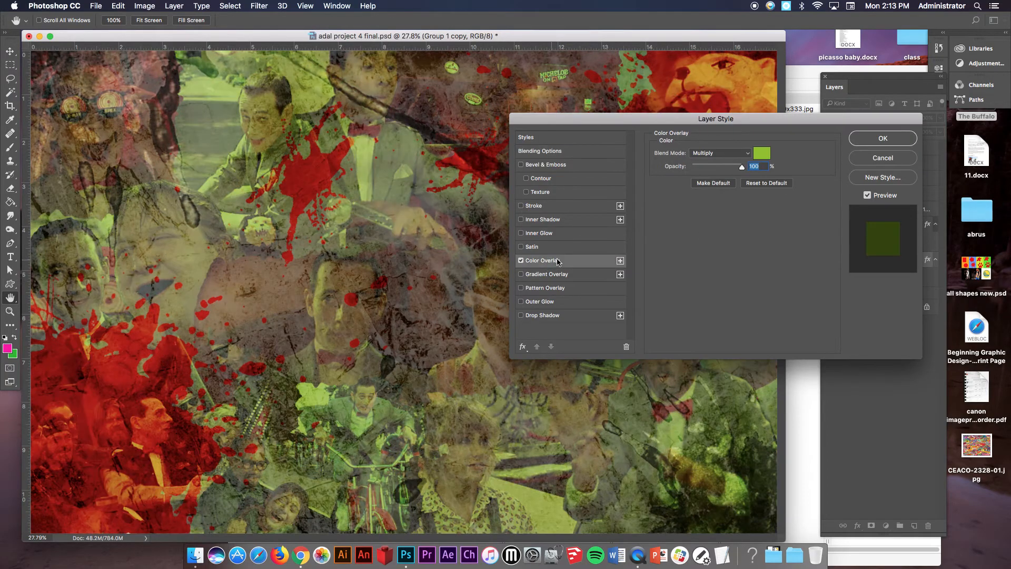
{"action": "left_click", "coordinate": [736, 156]}
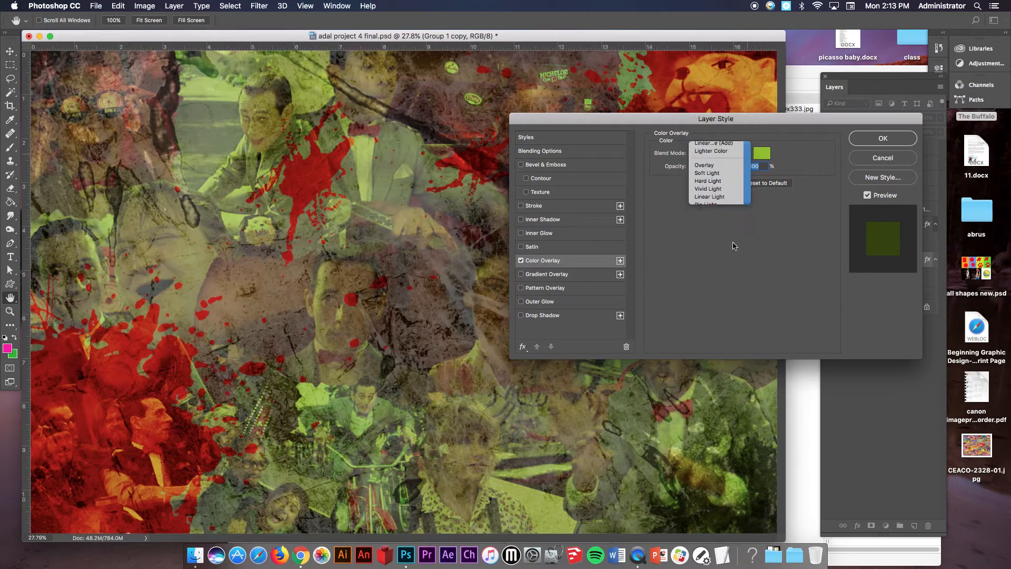
{"action": "left_click", "coordinate": [733, 243]}
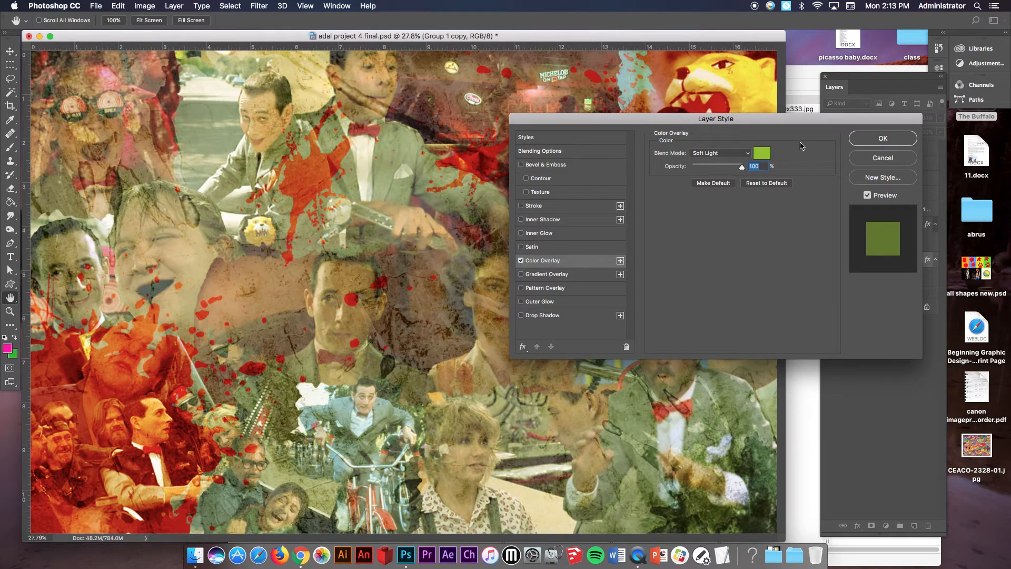
{"action": "left_click", "coordinate": [881, 139]}
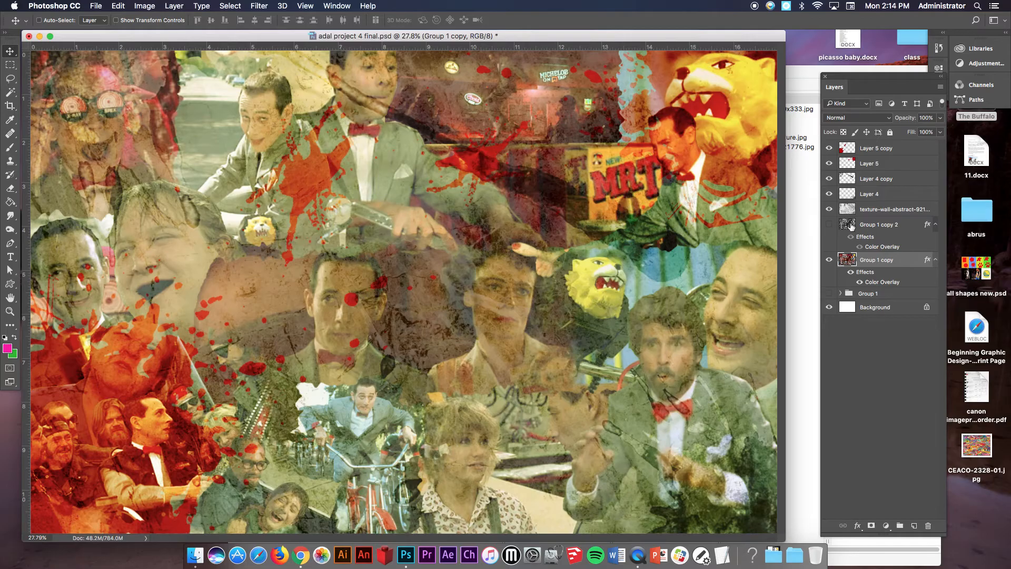
Compare the collage with and without the green-tinted Group 1 copy 2 layer by toggling that layer's visibility
{"action": "left_click", "coordinate": [829, 225]}
{"action": "left_click", "coordinate": [829, 226]}
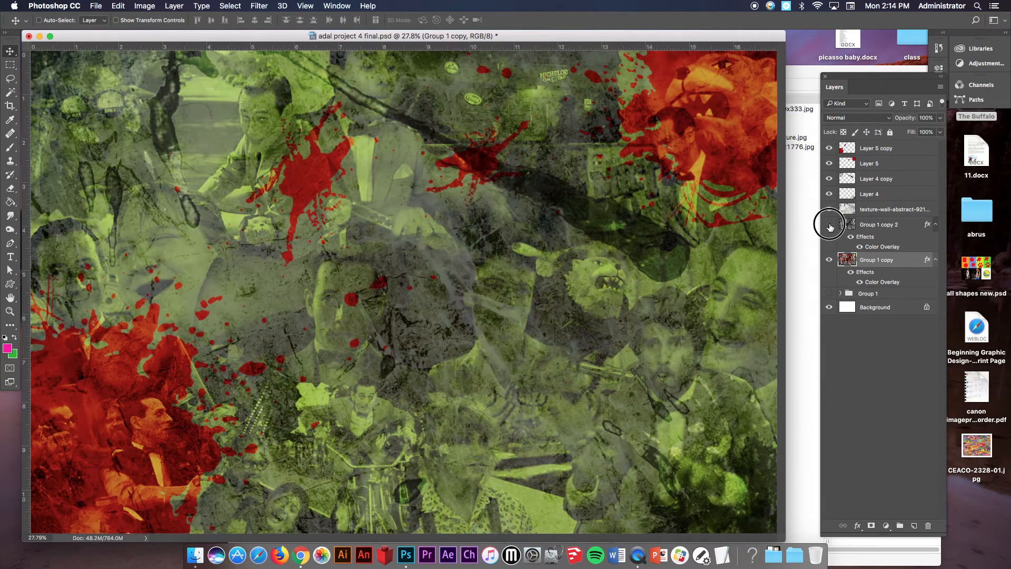
{"action": "left_click", "coordinate": [830, 225]}
{"action": "left_click", "coordinate": [830, 225]}
{"action": "left_click", "coordinate": [830, 226]}
{"action": "left_click", "coordinate": [830, 226]}
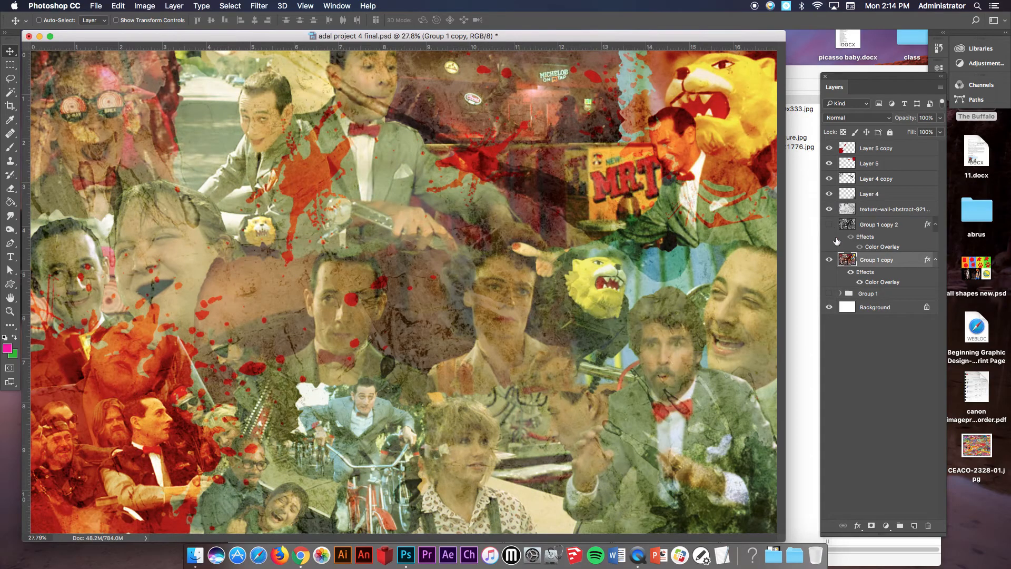
Show the Group 1 copy 2 layer, keep Group 1 copy visible beneath it, and save the document
{"action": "left_click", "coordinate": [830, 226]}
{"action": "left_click", "coordinate": [829, 260]}
{"action": "left_click", "coordinate": [830, 260]}
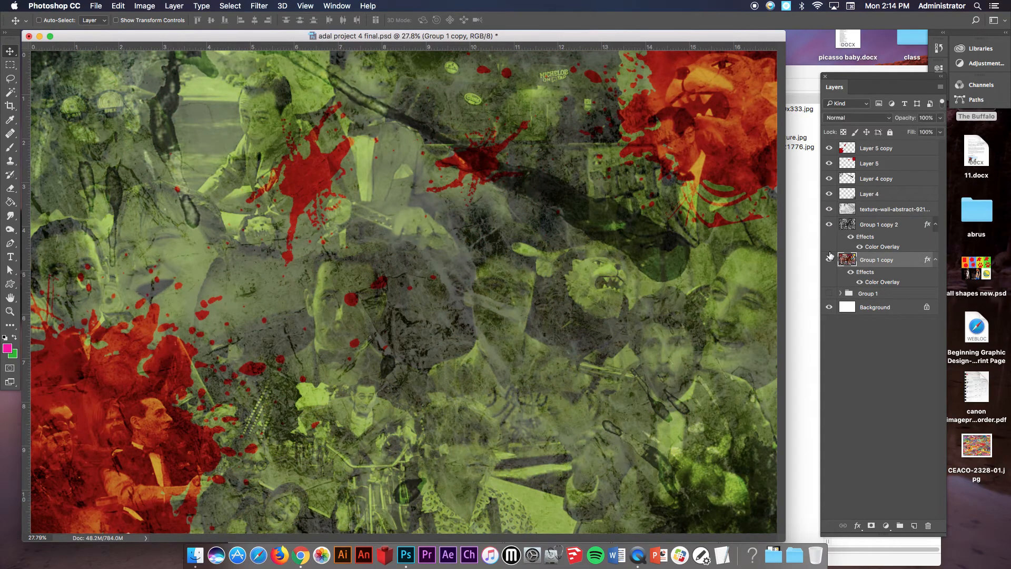
{"action": "left_click", "coordinate": [96, 5]}
{"action": "left_click", "coordinate": [120, 105]}
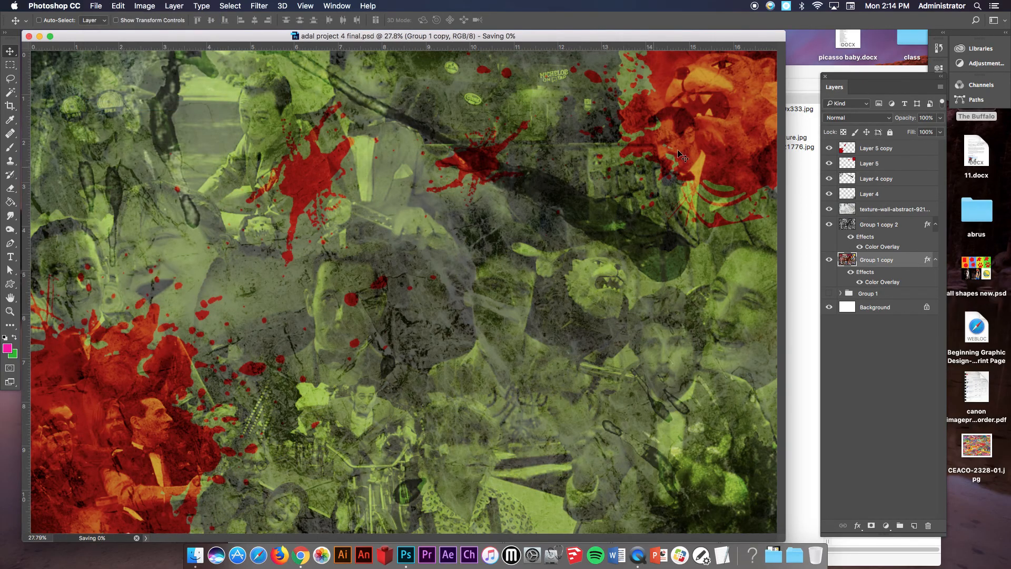